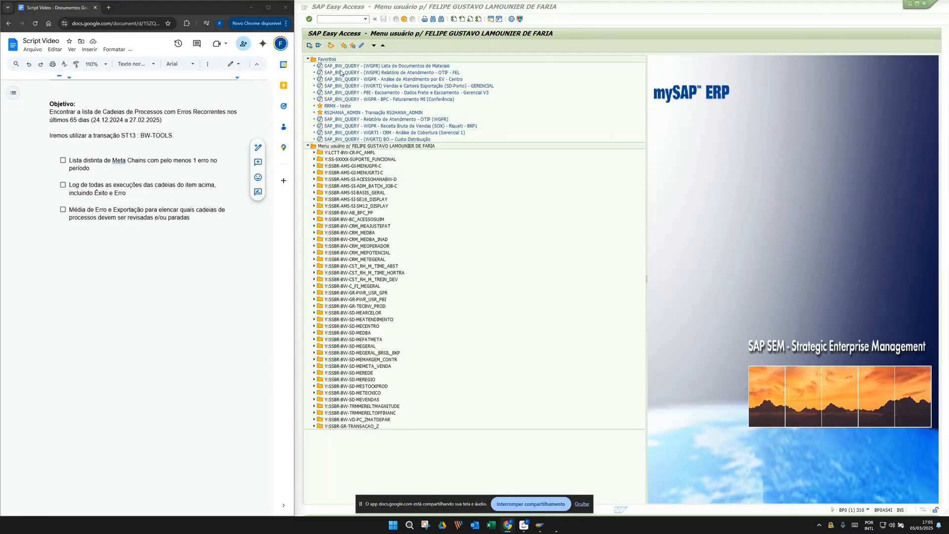
Step: Collapse the Favoritos folder in the user menu tree
click(321, 60)
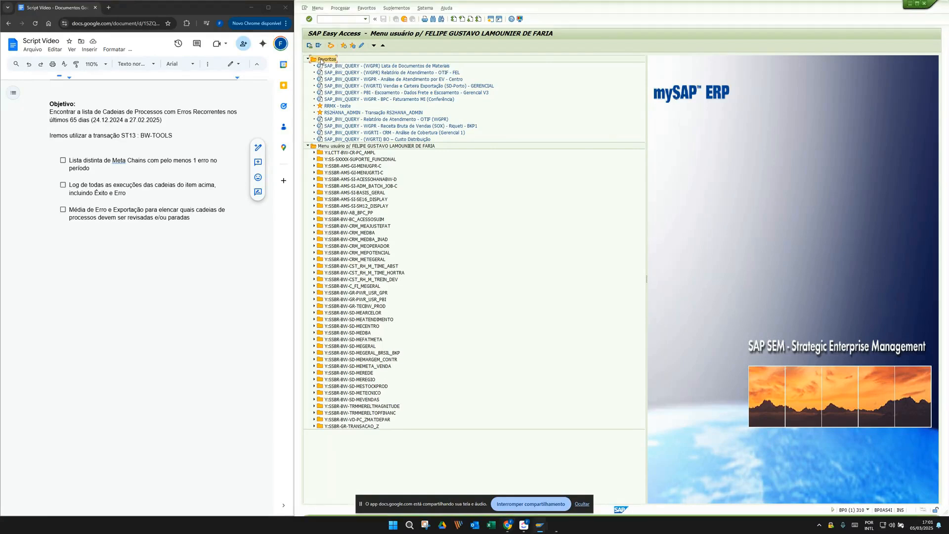
click(307, 60)
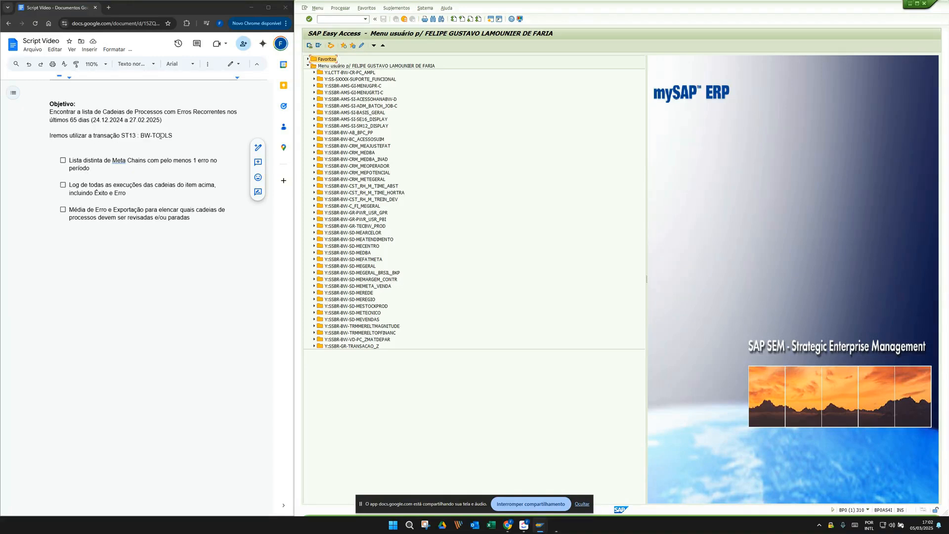
drag(180, 136, 122, 134)
click(135, 146)
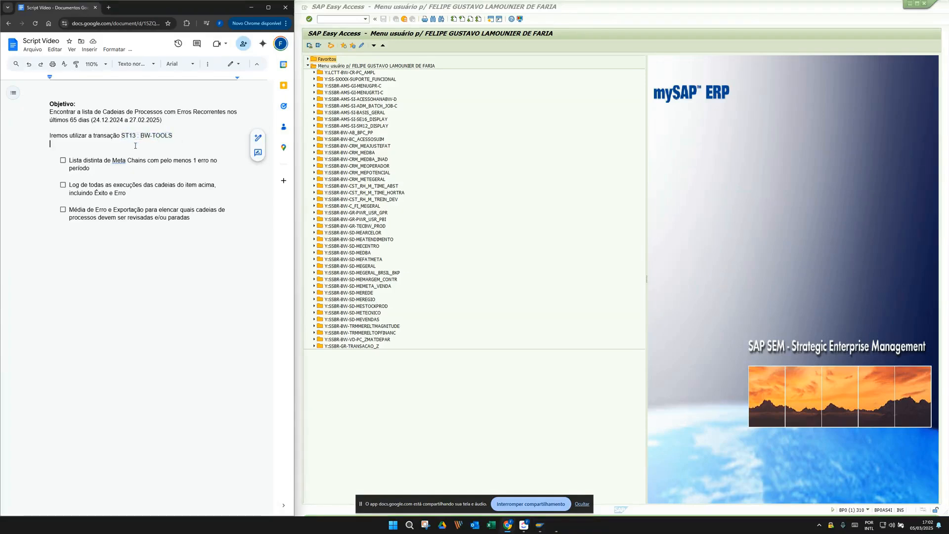
click(174, 135)
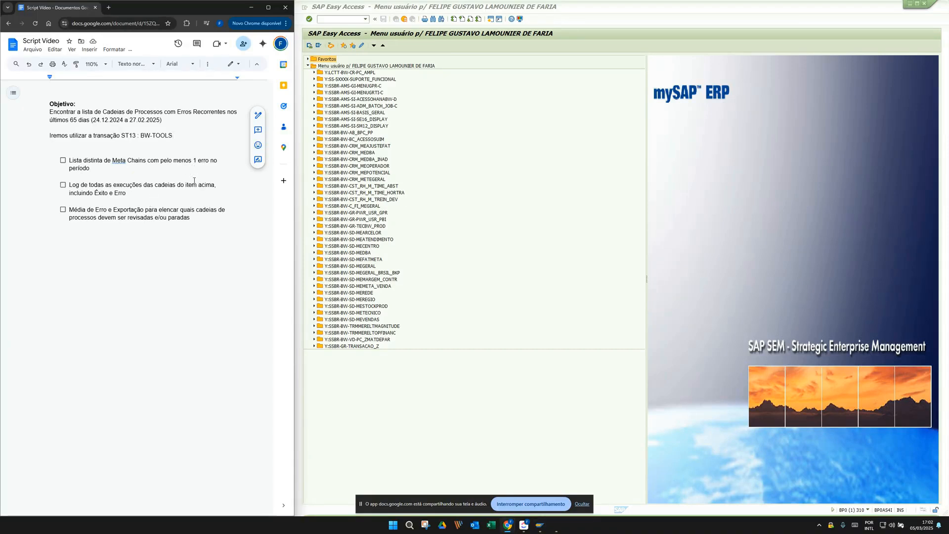
Step: Open transaction ST13 and hide the screen-sharing notice
click(337, 19)
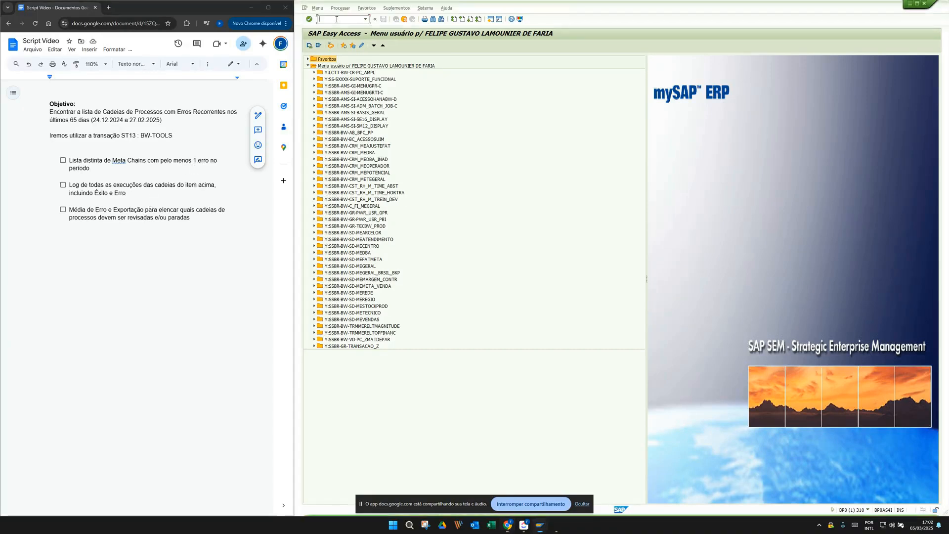
text(st13)
key(Return)
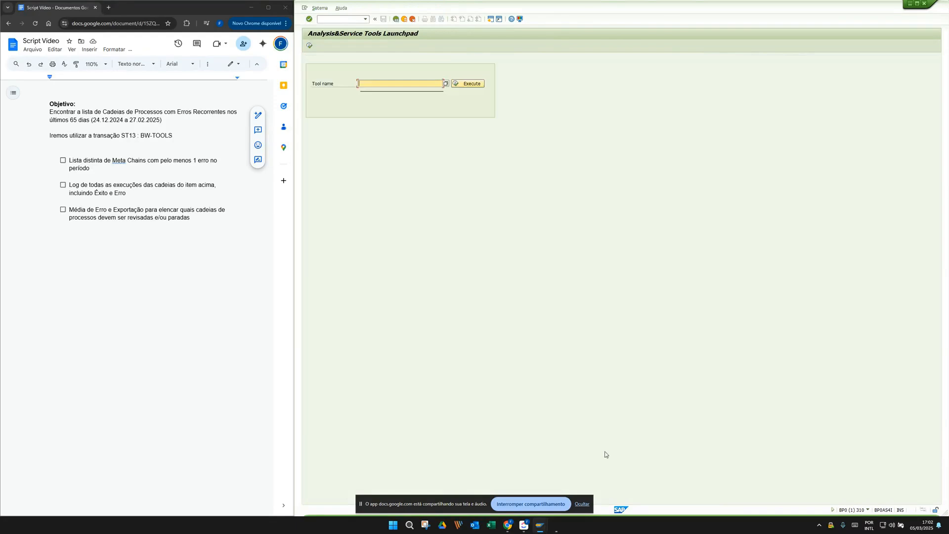
click(582, 503)
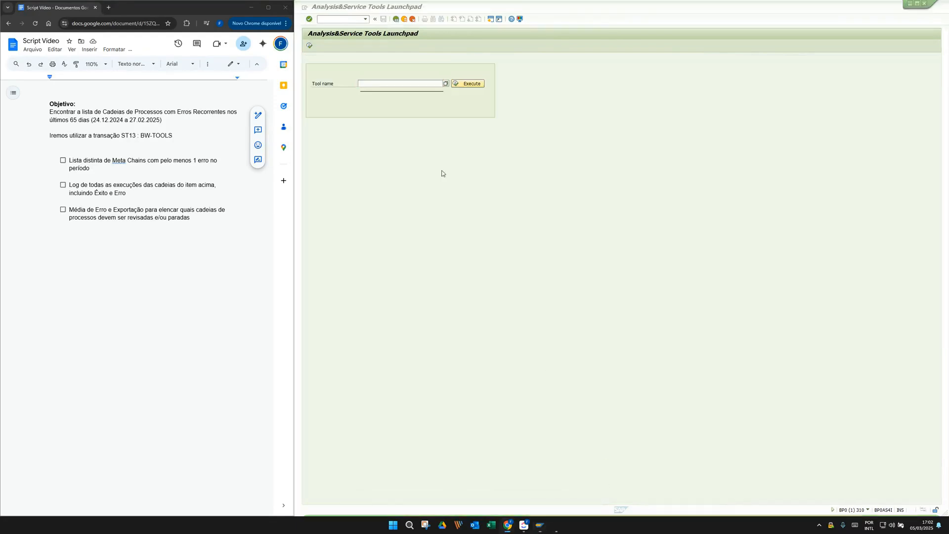
Step: Launch the tool bw-tools from the Analysis&Service Tools Launchpad
click(386, 83)
text(bw-tools)
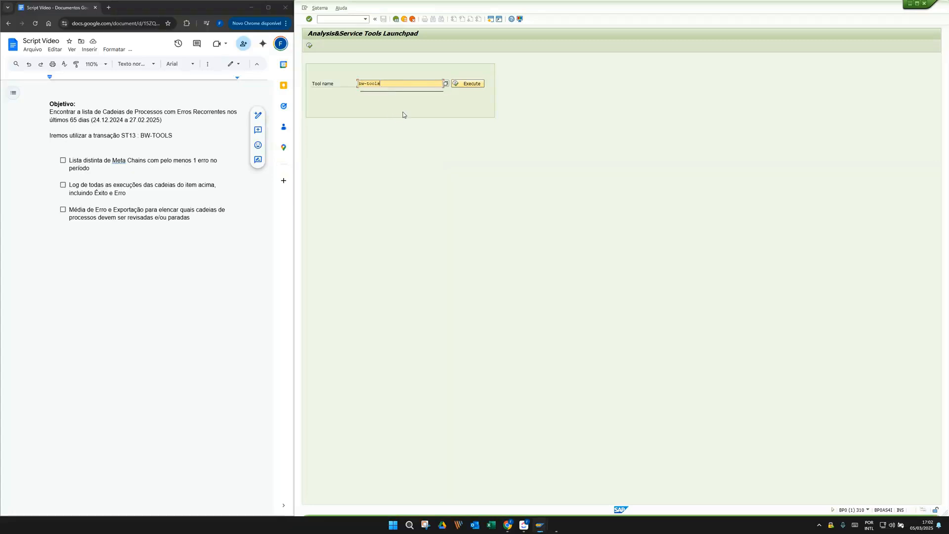
key(Return)
click(472, 84)
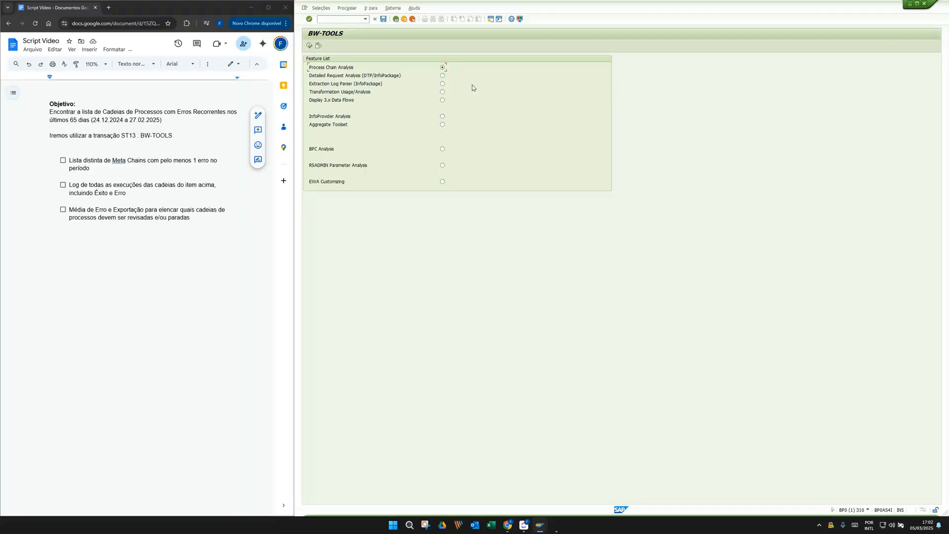
Step: Run Process Chain Analysis and open the selection criteria for process chain runtimes
click(310, 45)
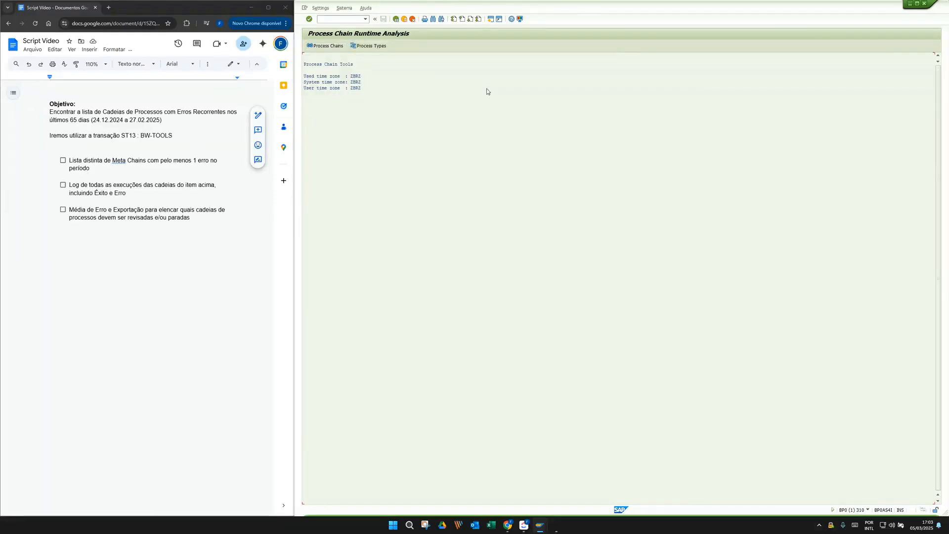
click(320, 47)
drag(393, 58, 426, 90)
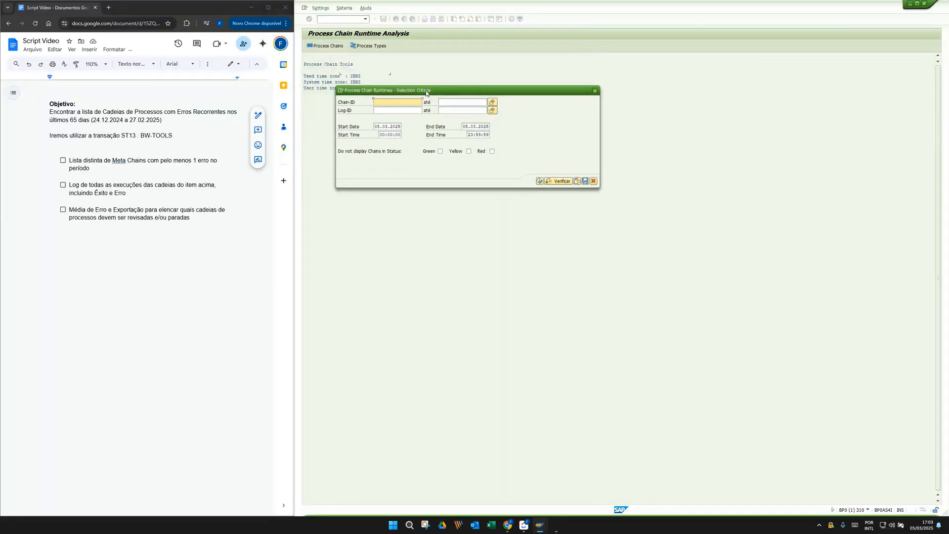
Step: Set the selection period from 24.12.2024 to 27.02.2025
drag(380, 127, 354, 123)
text(2412)
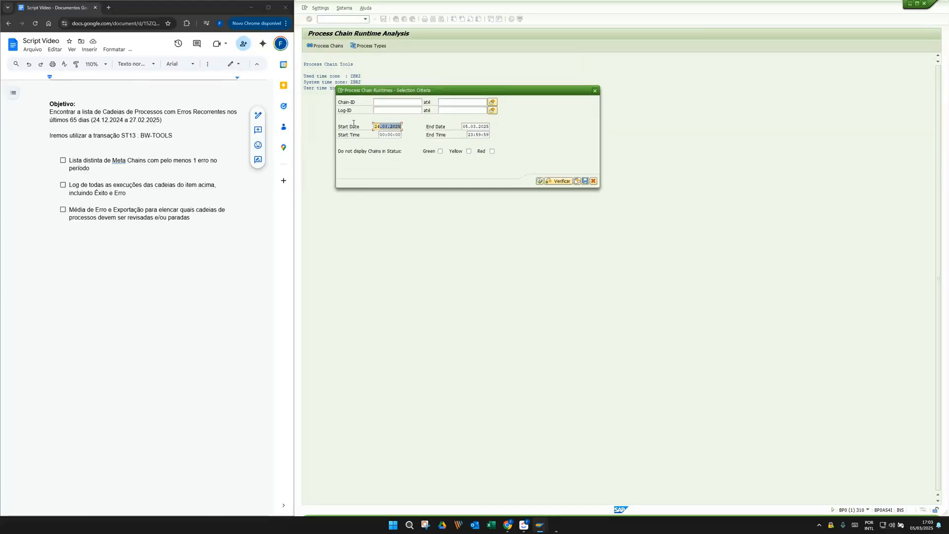
text(2024)
key(Tab)
text(27.)
text(02.2025)
key(Return)
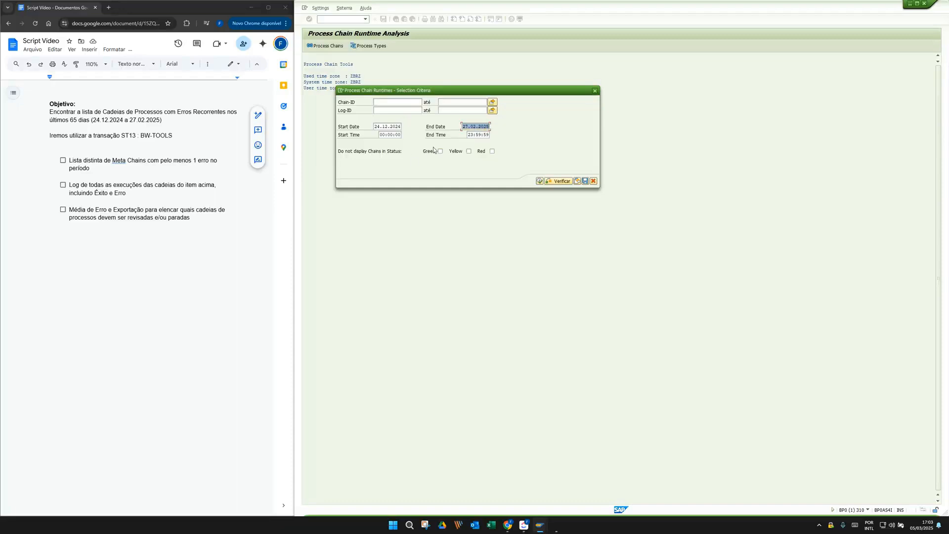
Step: Exclude chains in Green and Yellow status and run the process chain selection
click(377, 102)
click(360, 152)
click(440, 152)
click(469, 152)
click(539, 181)
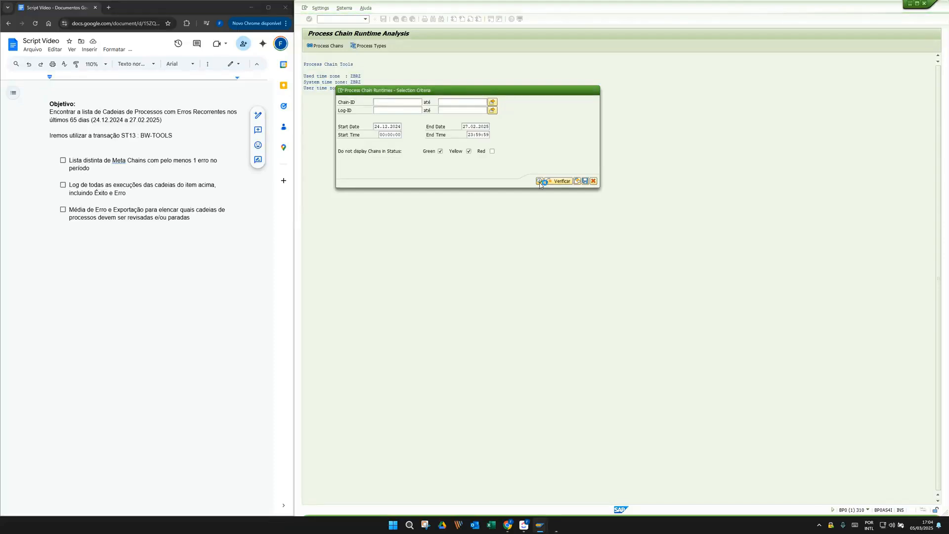
drag(401, 93, 399, 103)
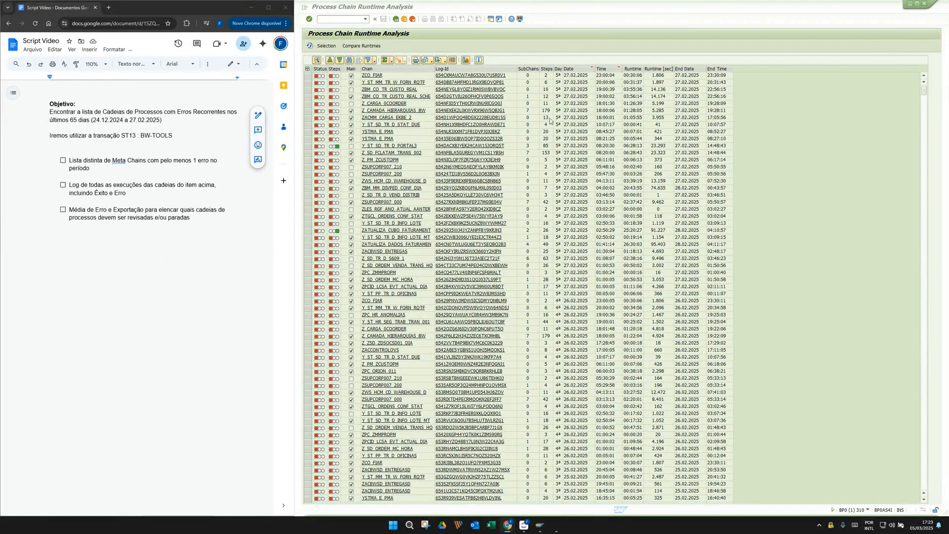
Step: Filter the runtime list to chains flagged as Main and sort it in ascending order by Chain
click(351, 69)
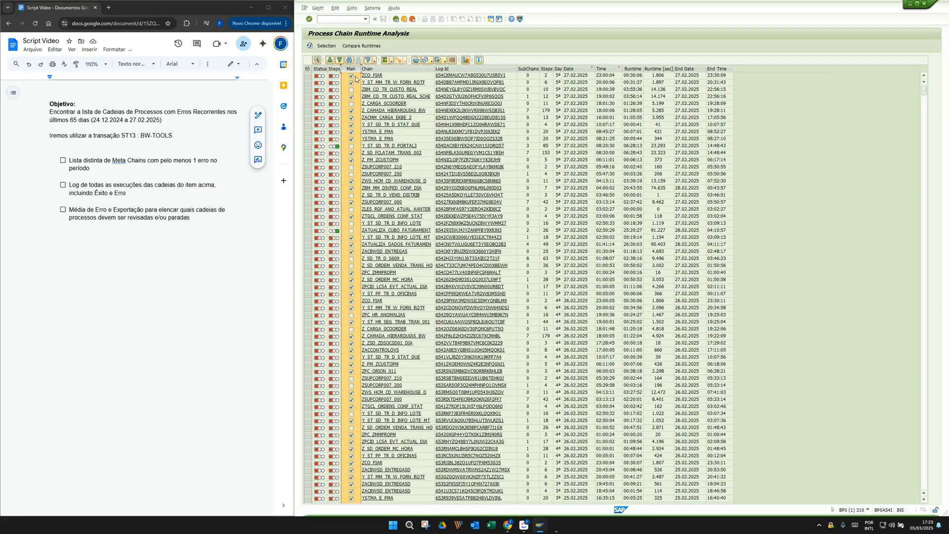
click(356, 78)
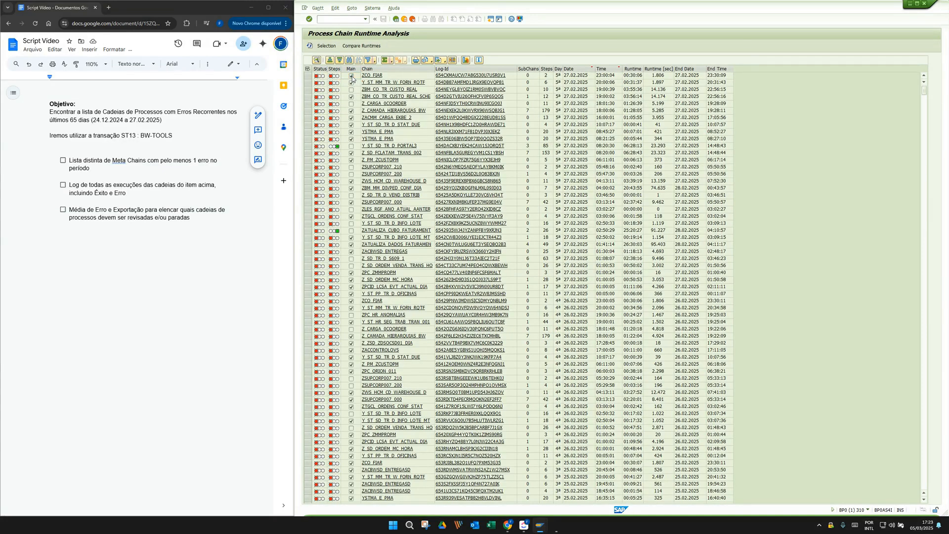
right_click(352, 78)
click(381, 124)
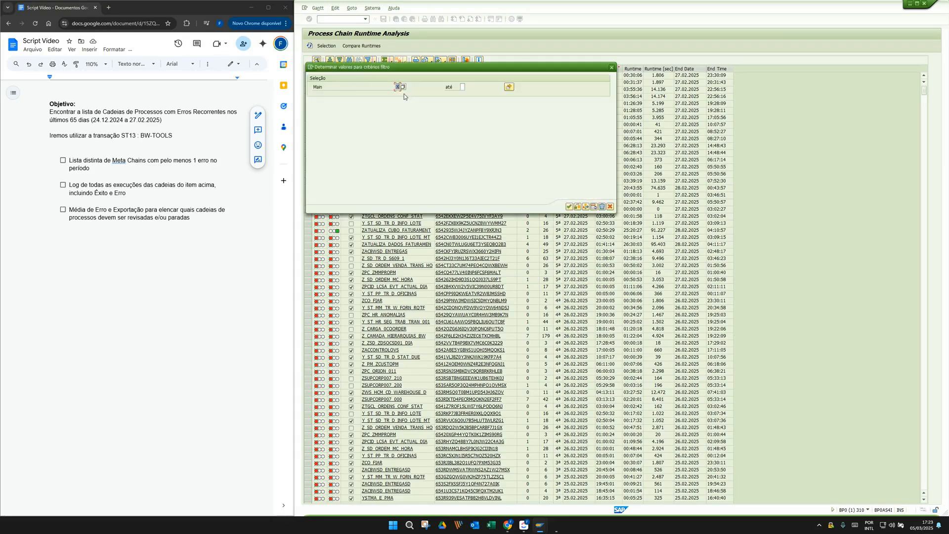
click(569, 207)
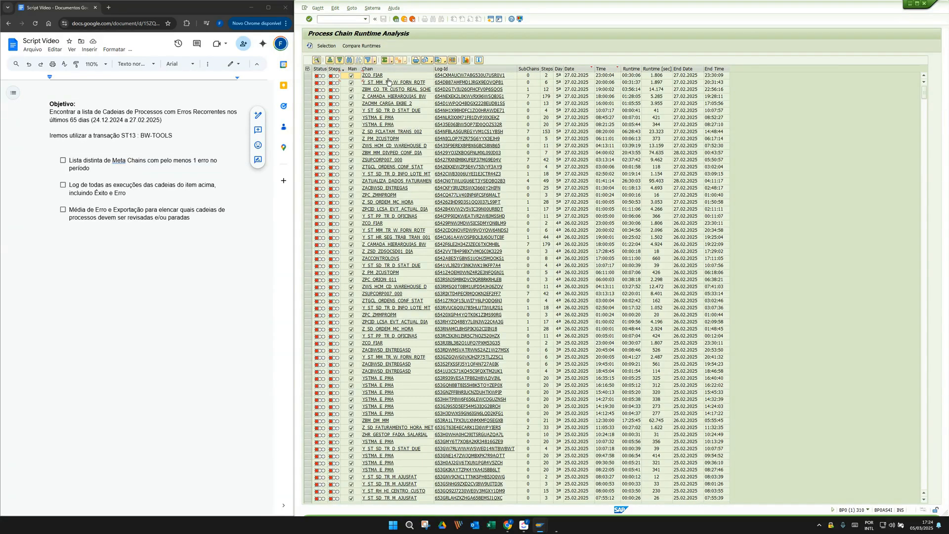
click(385, 69)
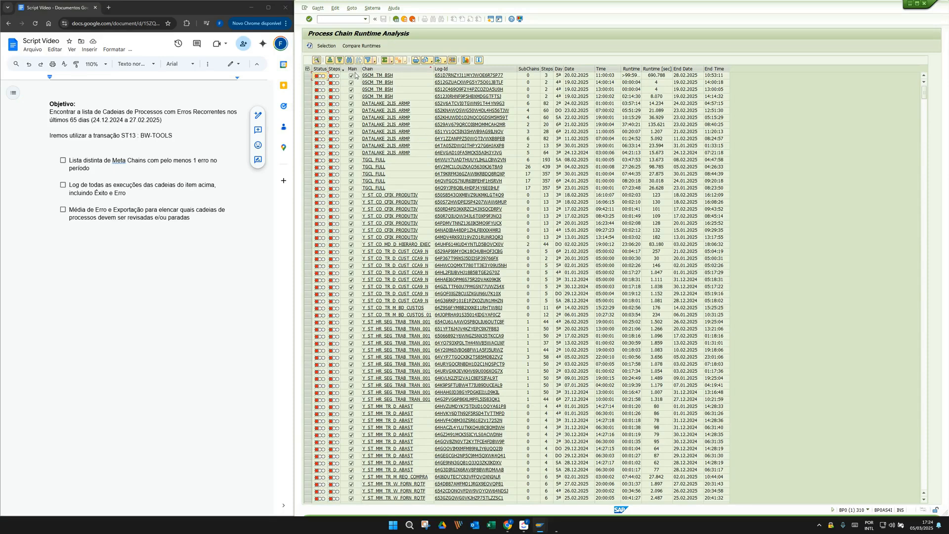
Step: Export the filtered list as an Excel Office Open XML spreadsheet named EXPORT.XLSX in the Temporário folder, replacing the existing file
click(444, 62)
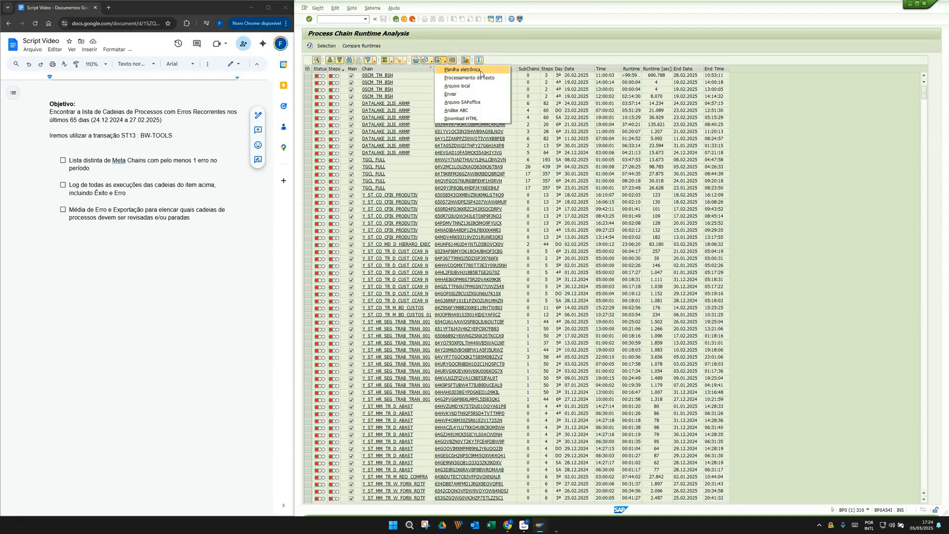
click(485, 70)
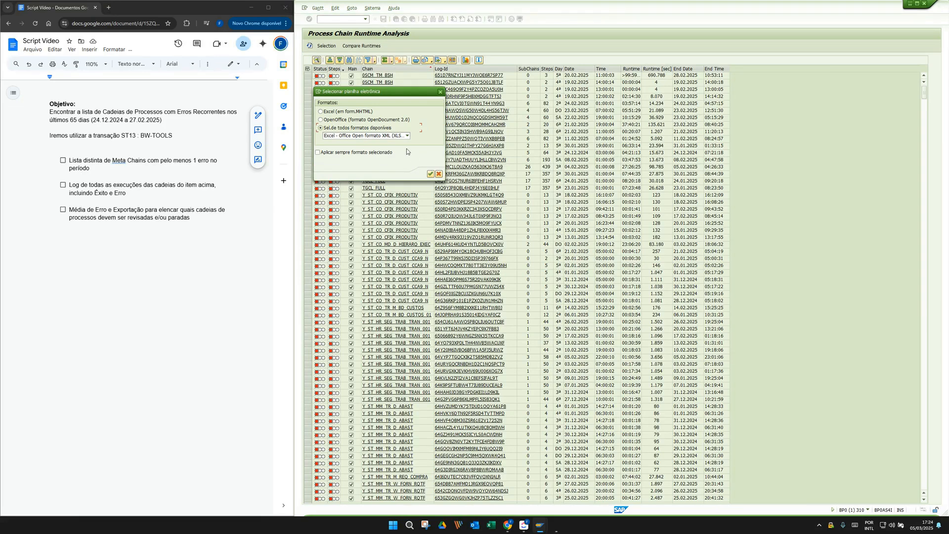
click(431, 173)
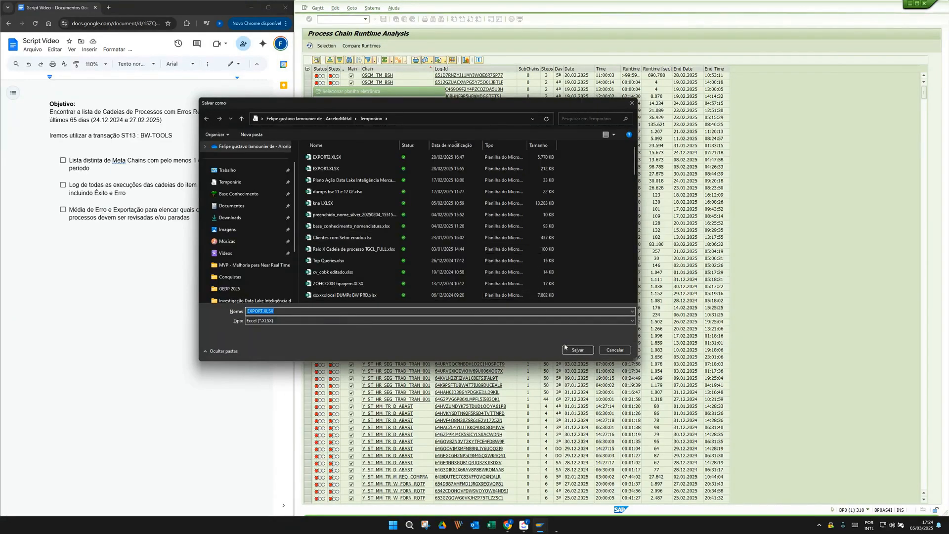
click(576, 350)
click(493, 262)
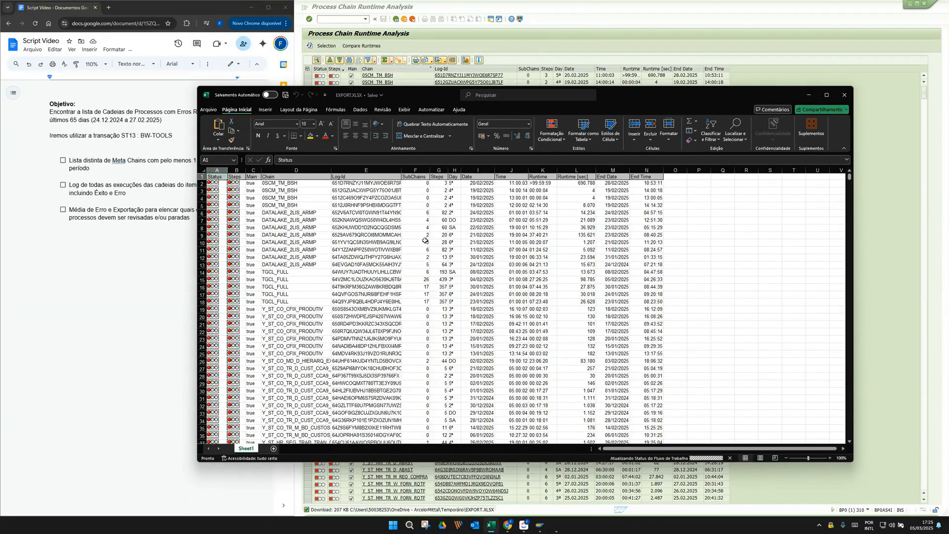
Step: Remove duplicates from the Chain column in the exported workbook, keeping the current selection and treating the first row as a header
click(289, 170)
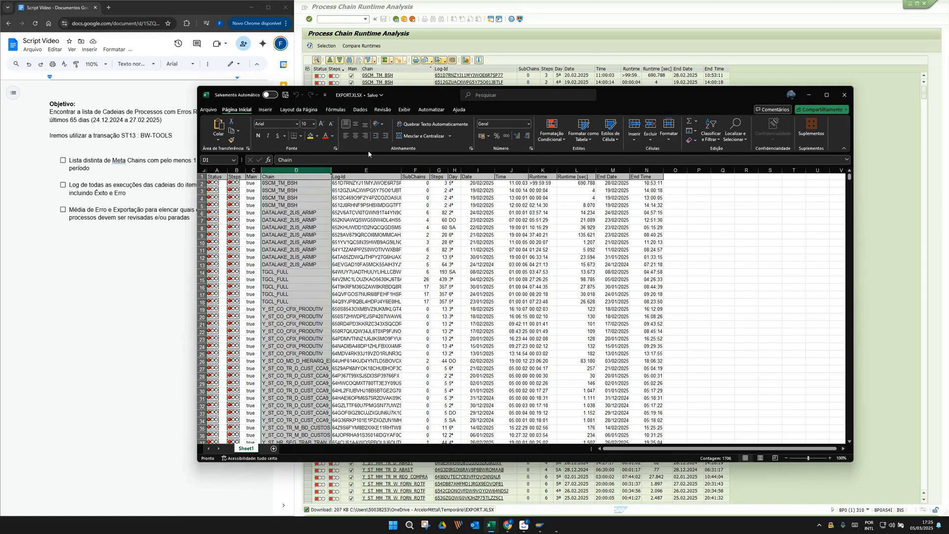
click(360, 110)
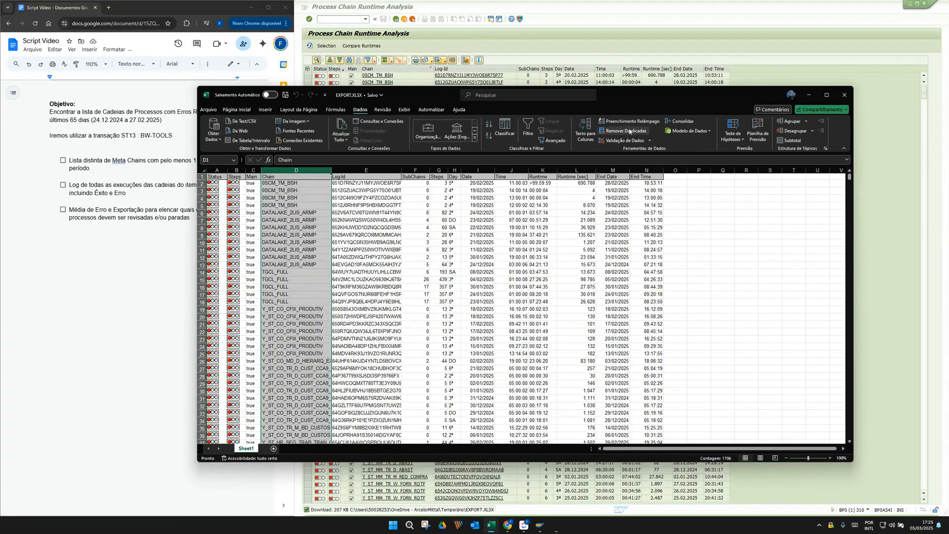
click(631, 131)
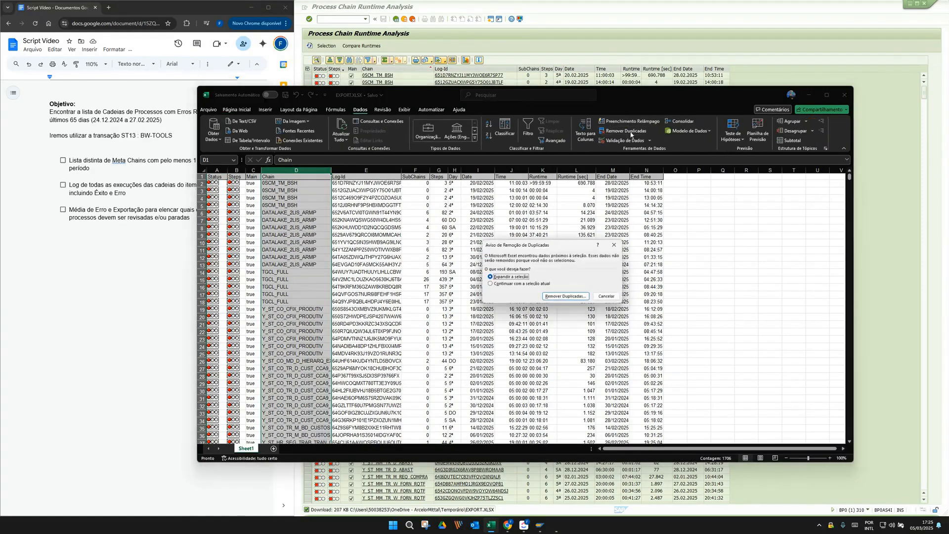
click(534, 284)
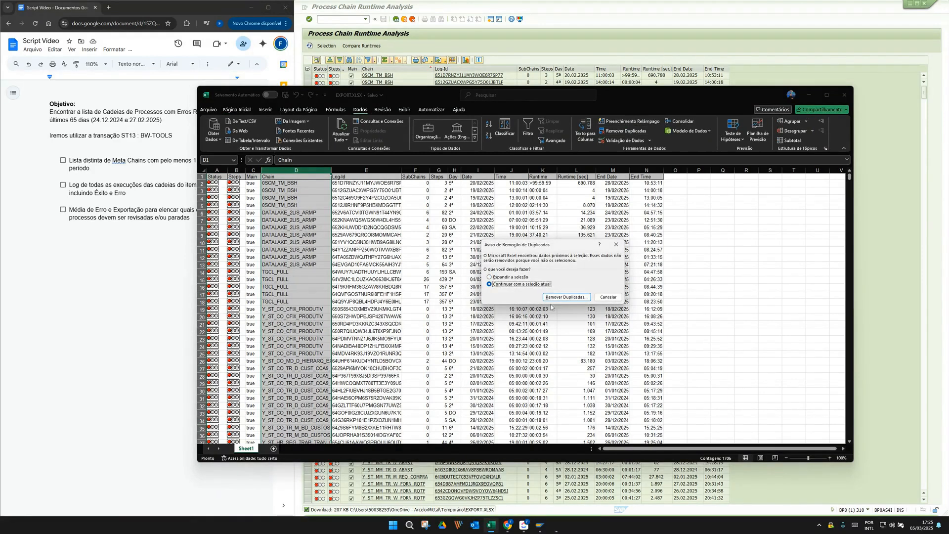
click(563, 297)
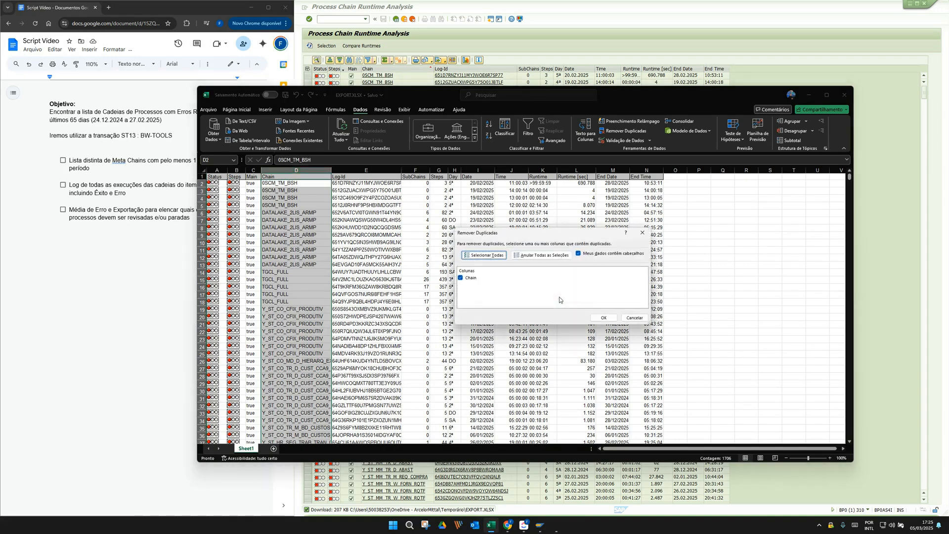
click(605, 318)
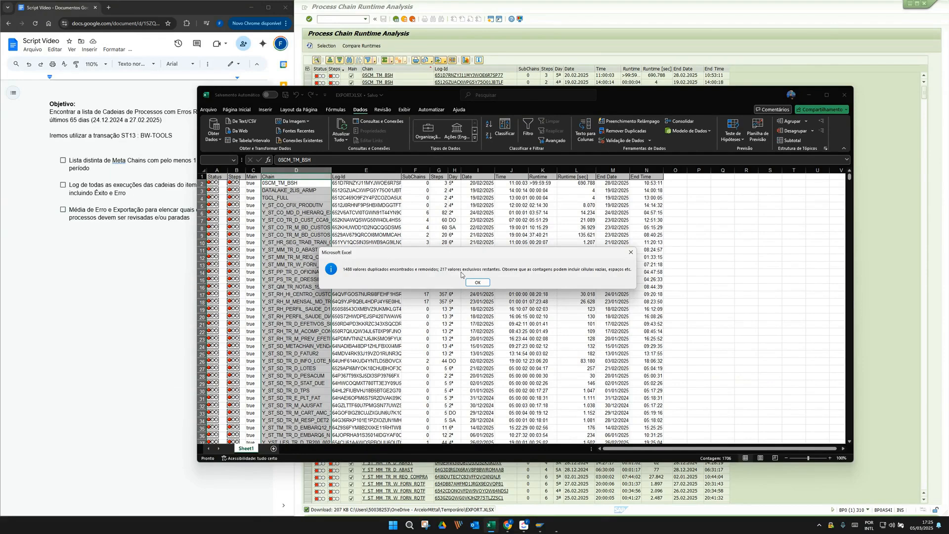
click(477, 283)
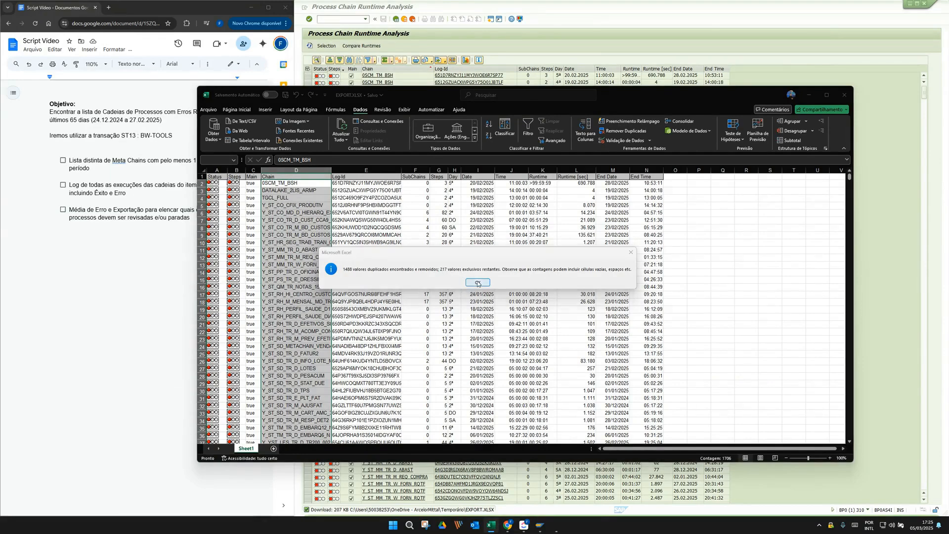
Step: Copy all unique chain names from cell D2 down to the last entry and minimize the workbook
click(311, 183)
key(ctrl+Down)
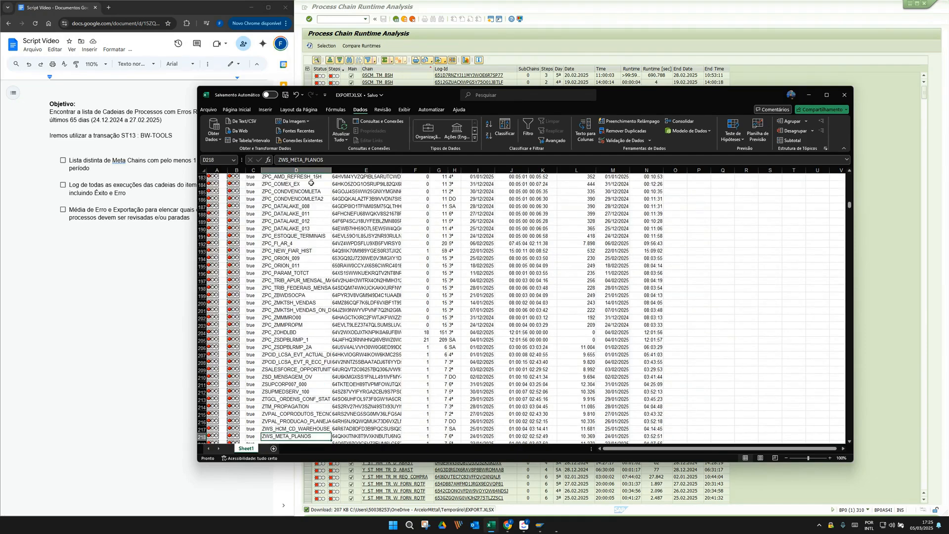
key(ctrl+Up)
click(311, 184)
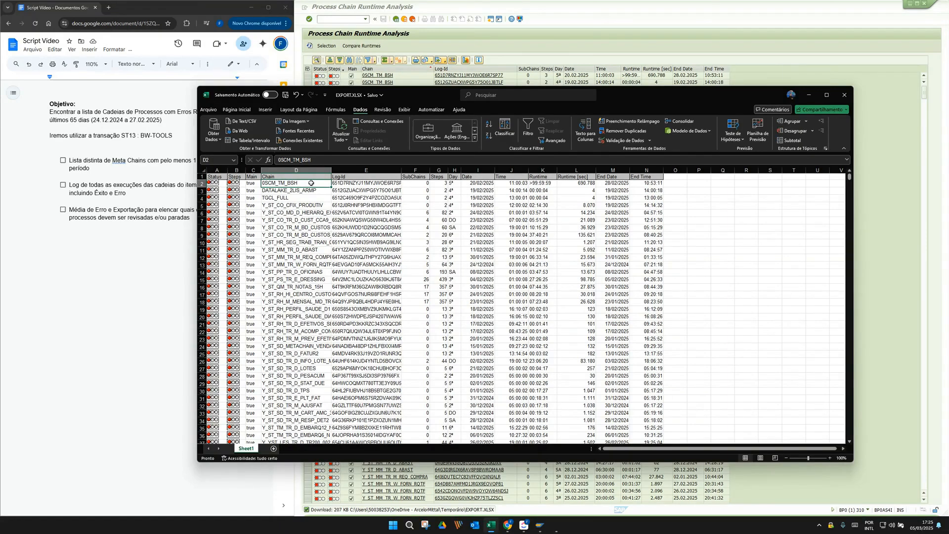
click(311, 189)
click(309, 184)
key(ctrl+shift+Down)
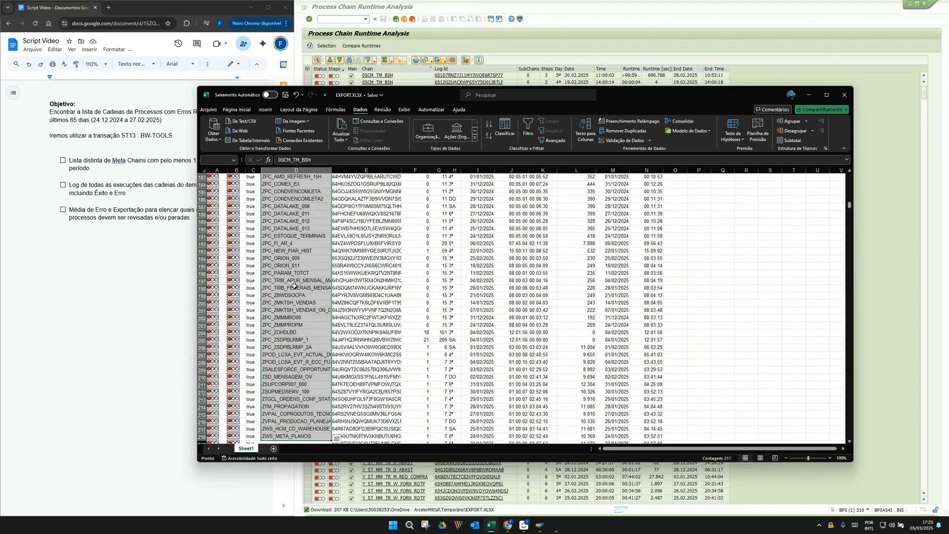
key(ctrl+c)
click(808, 95)
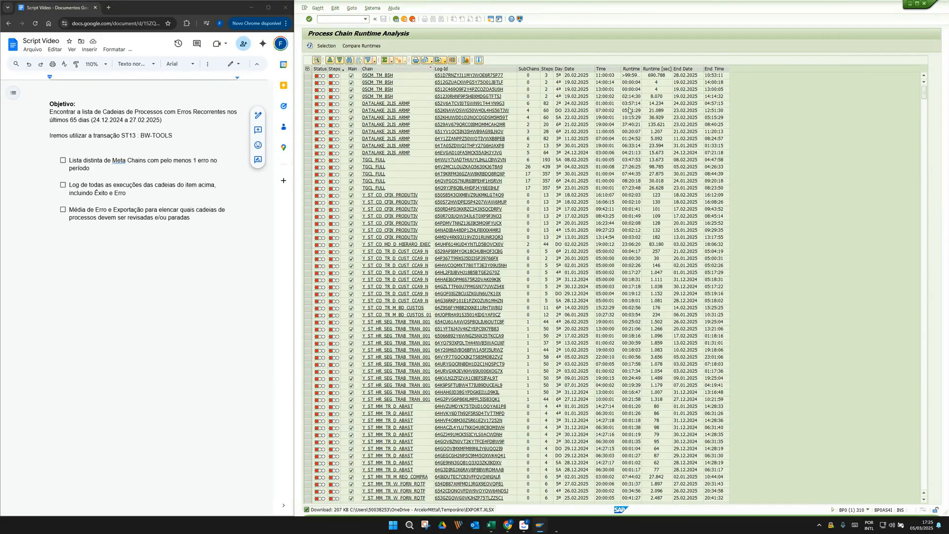
Step: Load the copied chain names as individual values in the Chain-ID multiple selection and mark the distinct Meta Chains checklist item as done
click(329, 46)
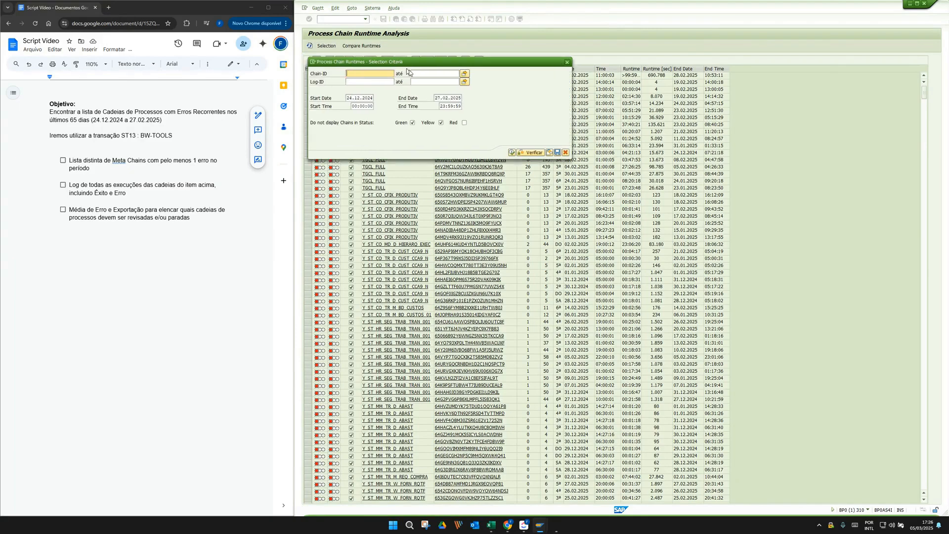
click(497, 101)
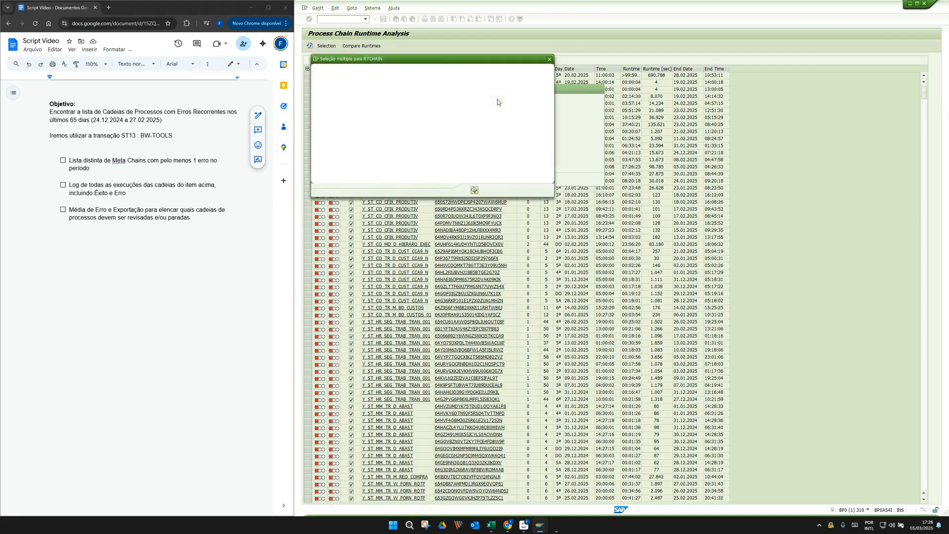
click(63, 160)
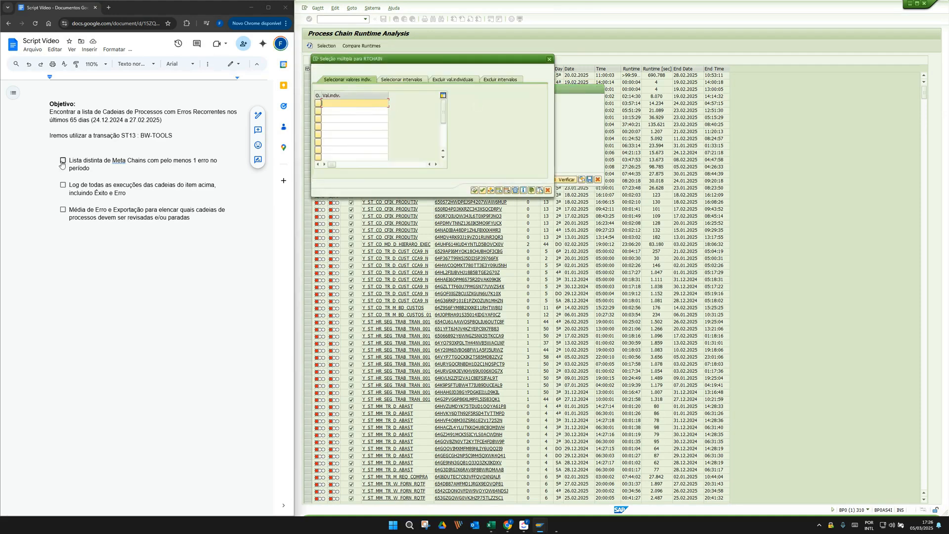
click(362, 104)
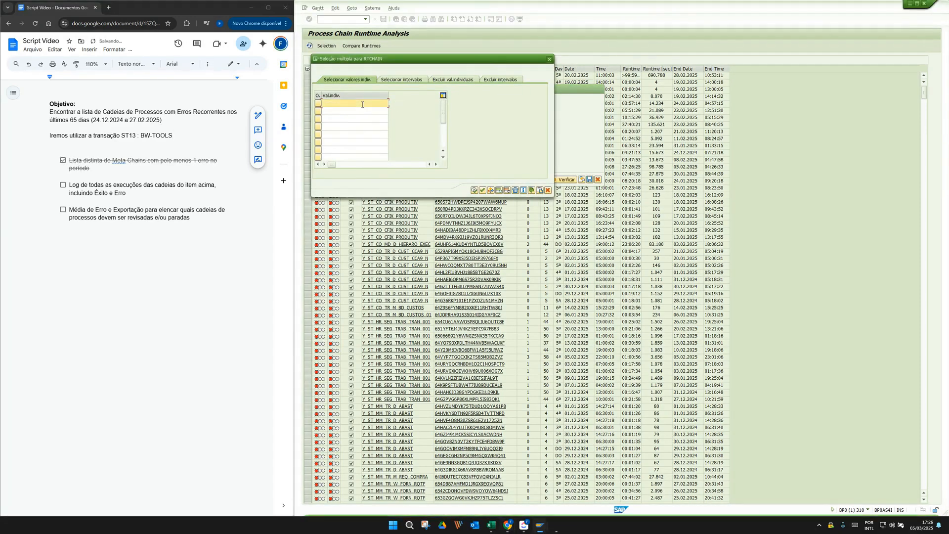
click(538, 191)
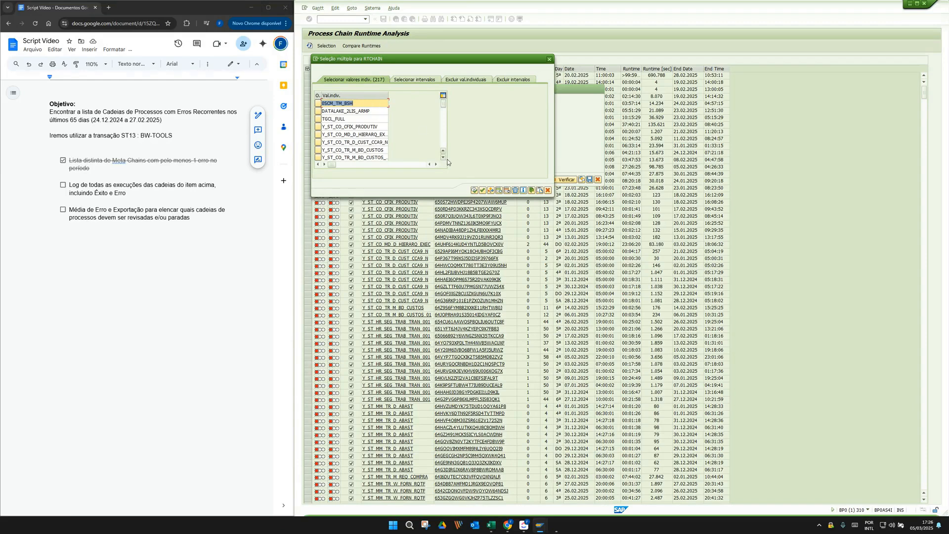
click(474, 191)
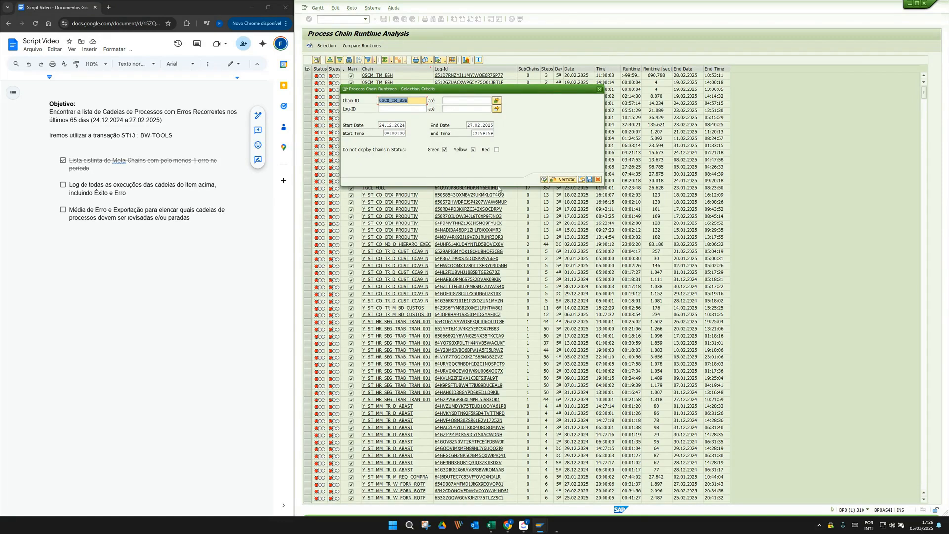
Step: Include chains with green status in the selection criteria and run the runtime analysis again
click(445, 150)
click(544, 180)
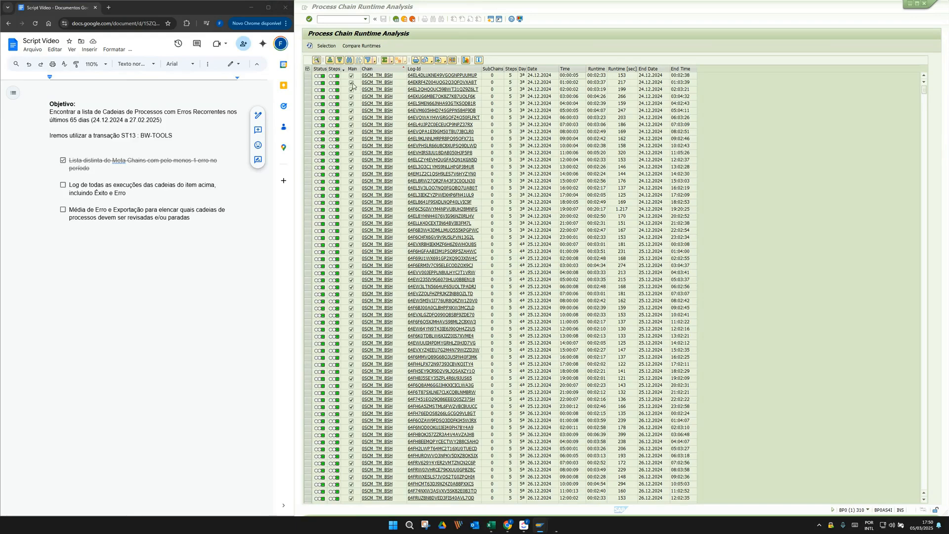
click(69, 187)
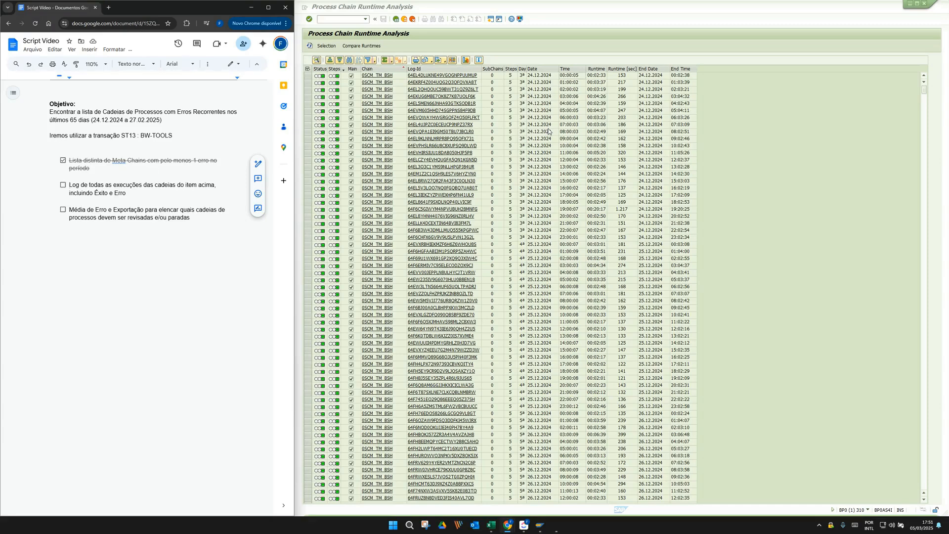
Step: Sort the runtime list in ascending order by Chain, Date and Time
click(384, 69)
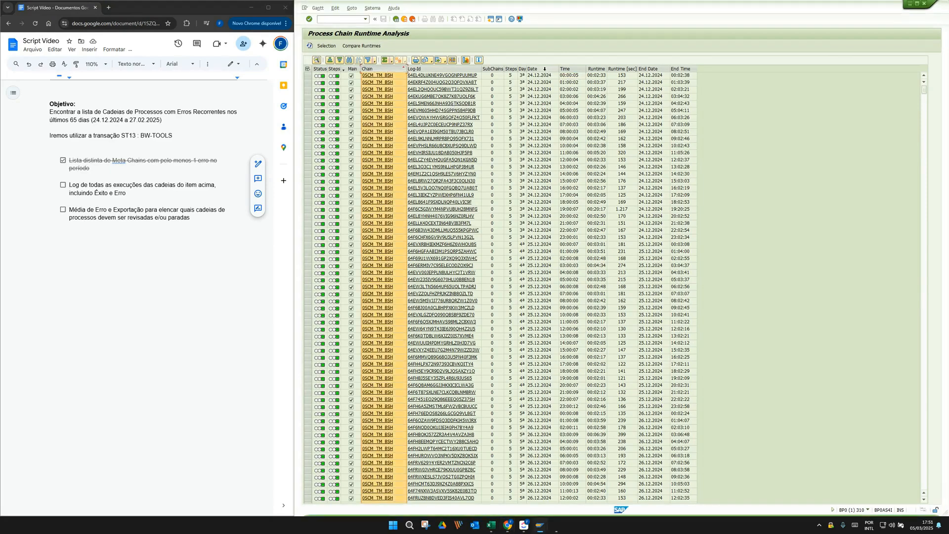
ctrl+click(544, 69)
ctrl+click(569, 69)
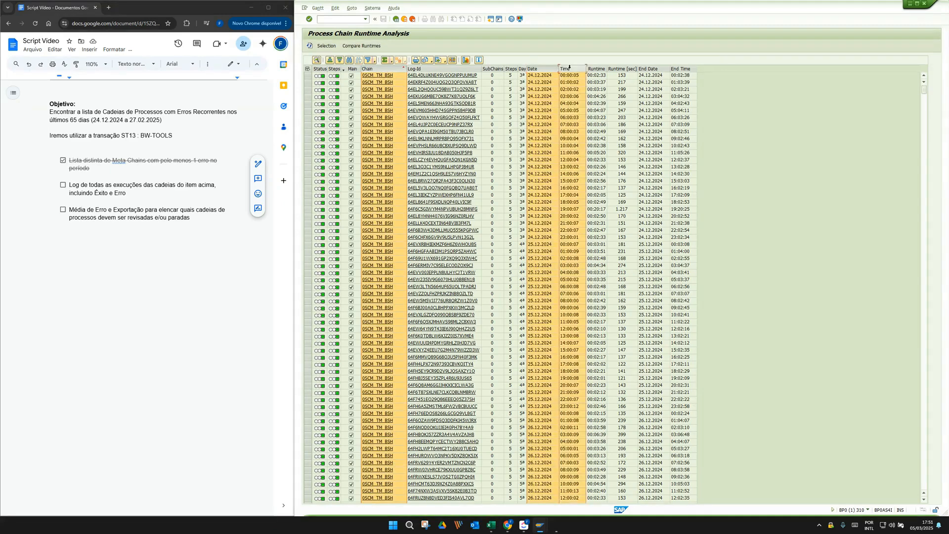
click(330, 60)
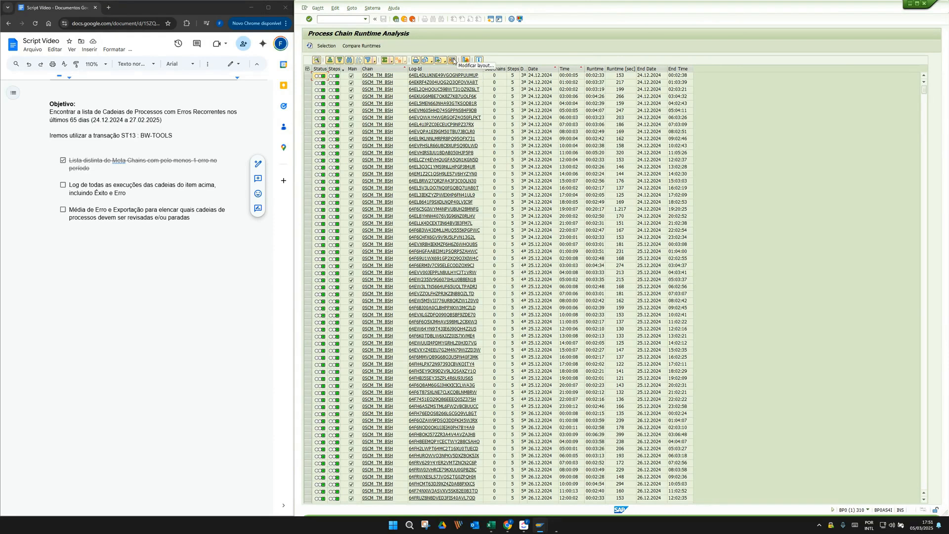
Step: Add the Errors column to the displayed columns of the list layout
click(454, 61)
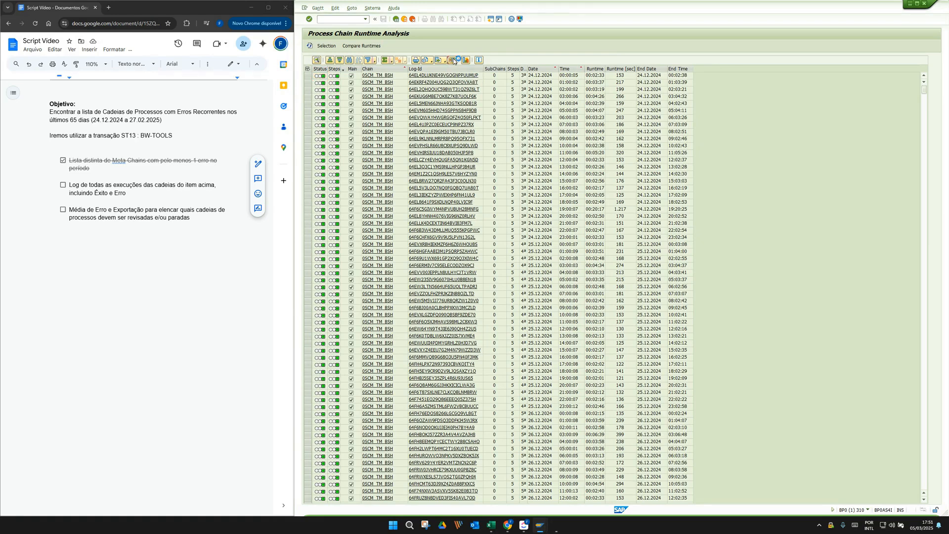
click(455, 130)
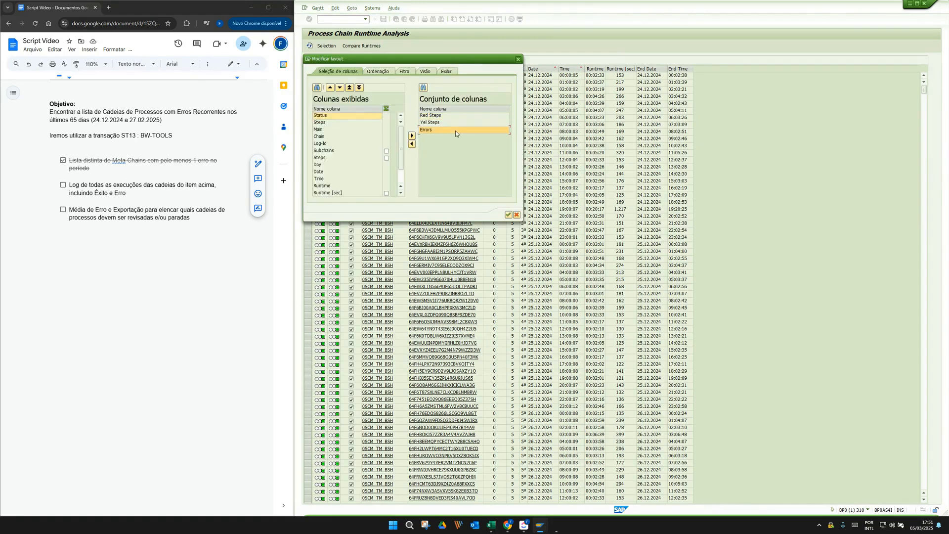
click(412, 144)
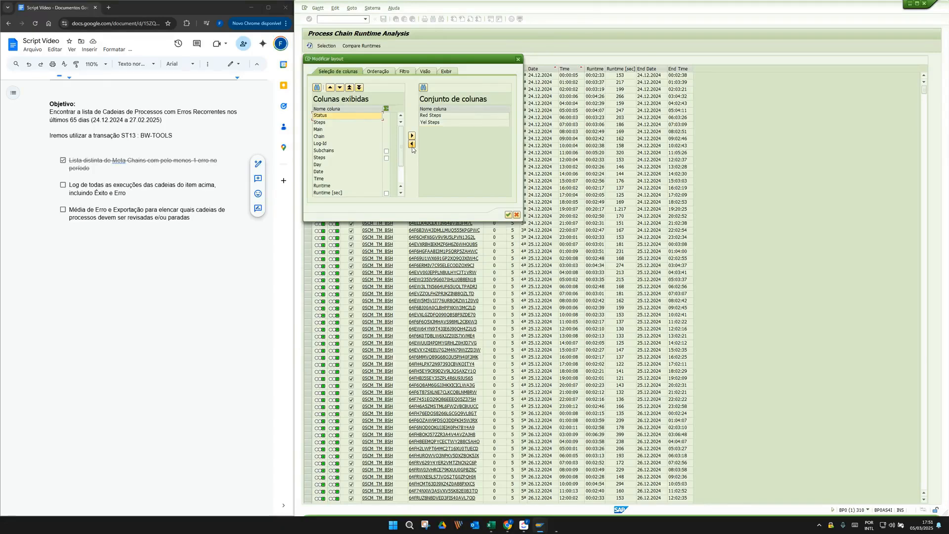
click(509, 214)
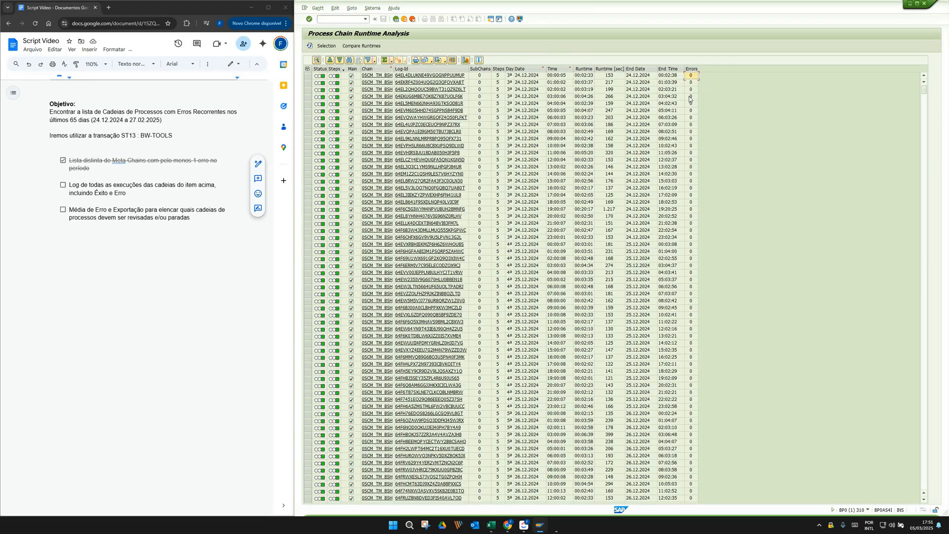
Step: Calculate the average value of the Errors column and widen the Chain column to fit the full names
click(688, 70)
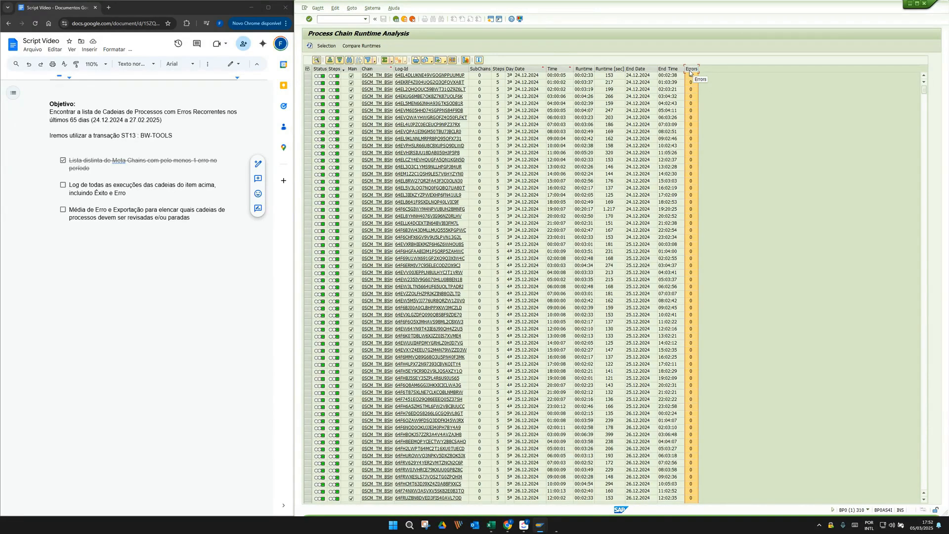
click(393, 61)
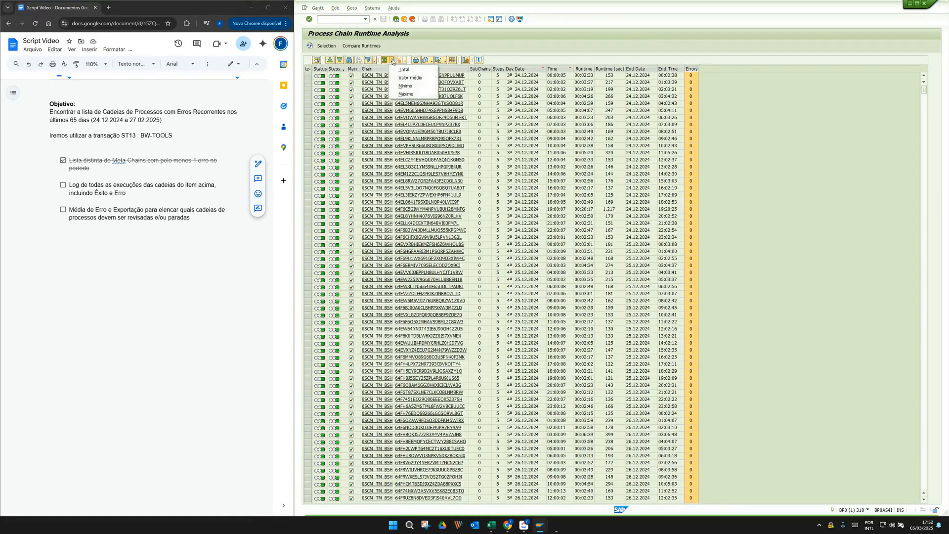
click(431, 78)
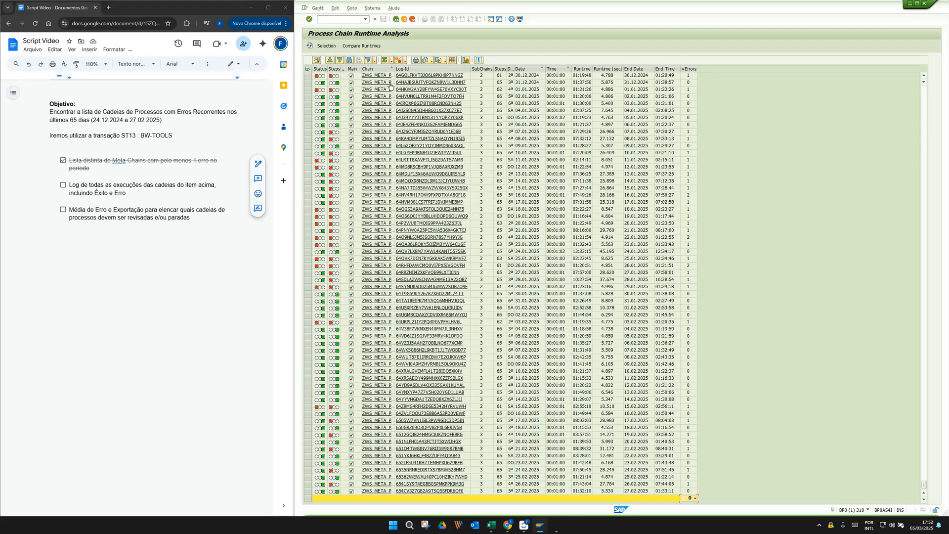
drag(395, 68, 430, 68)
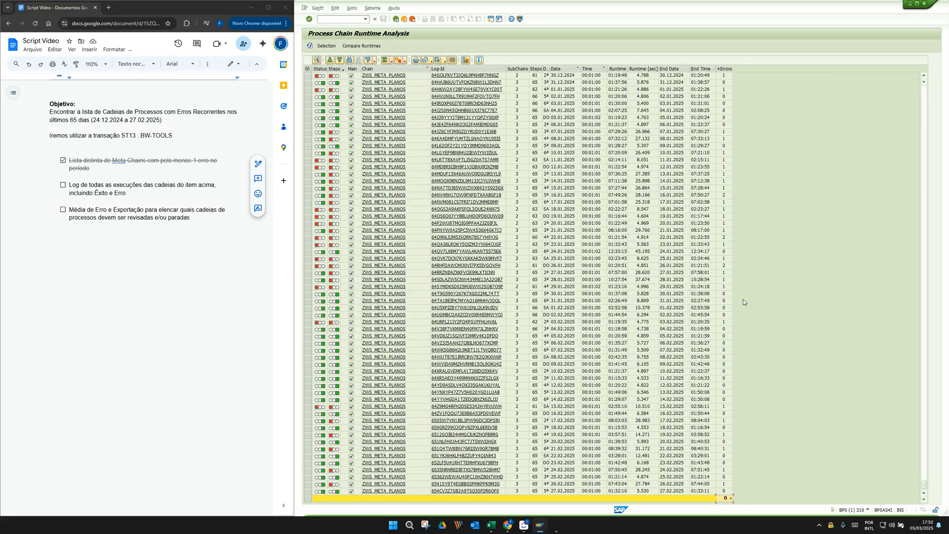
Step: Subtotal the list by Chain and collapse it to one average row per chain
click(395, 67)
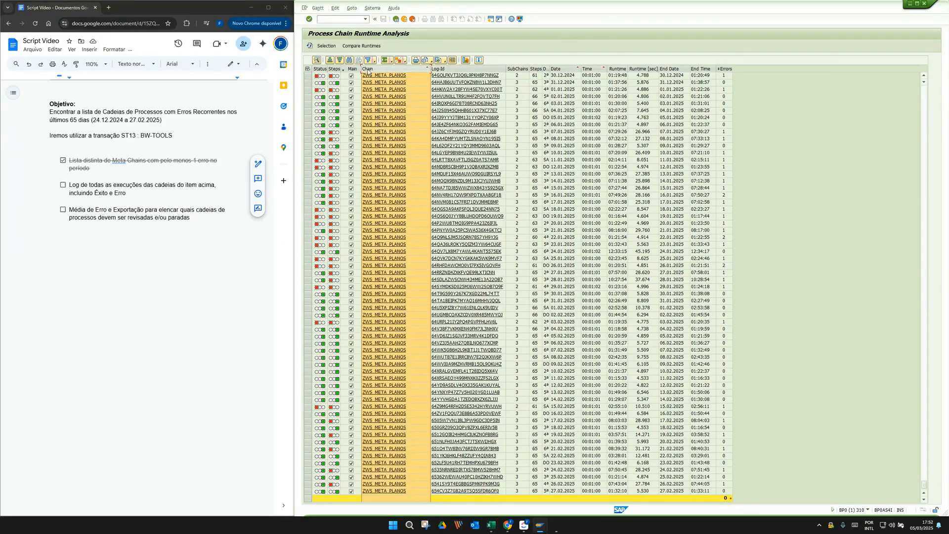
click(399, 60)
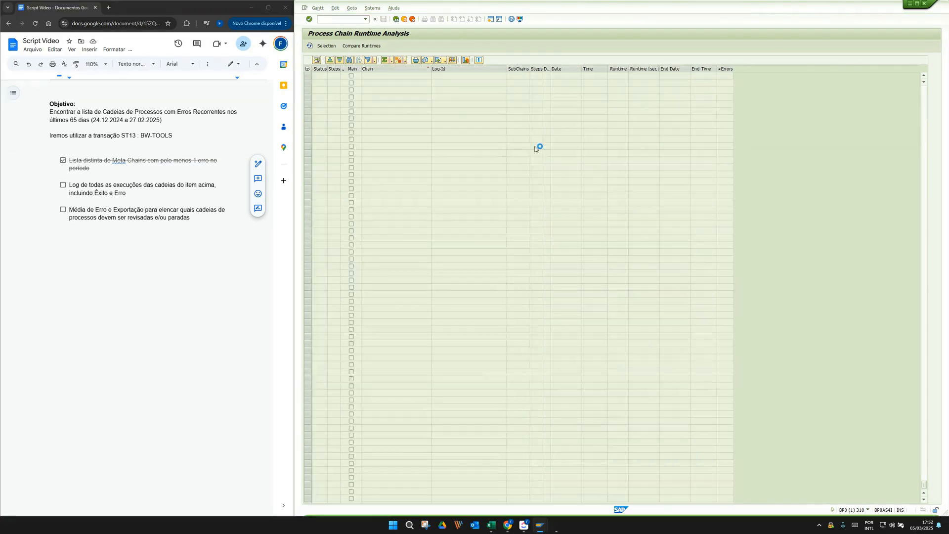
drag(924, 486, 924, 495)
click(924, 500)
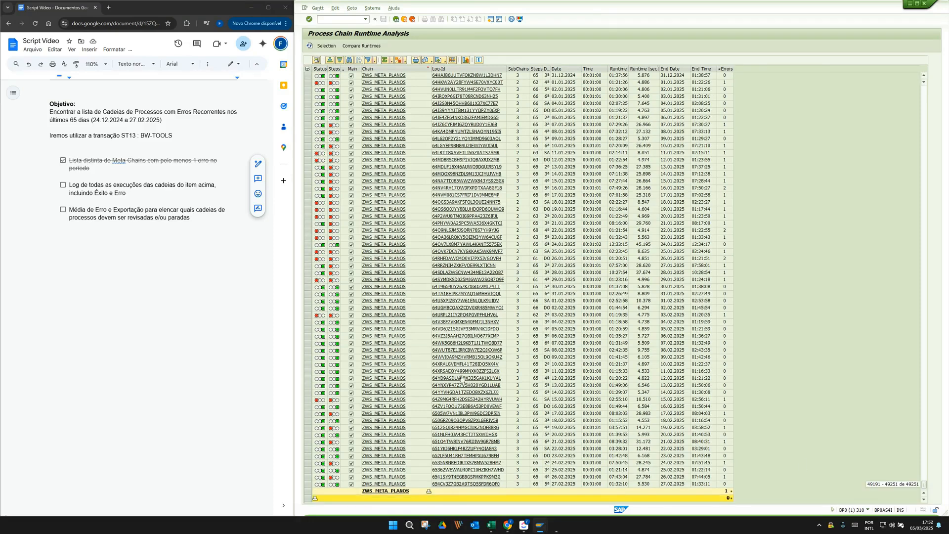
click(315, 500)
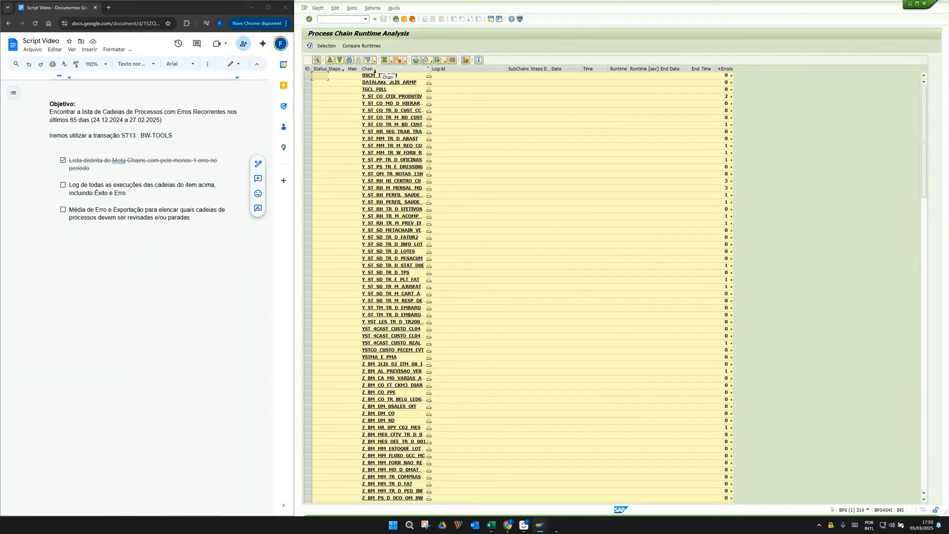
Step: Widen the Chain and Errors columns so the chain names and averages are fully readable
drag(734, 70, 740, 70)
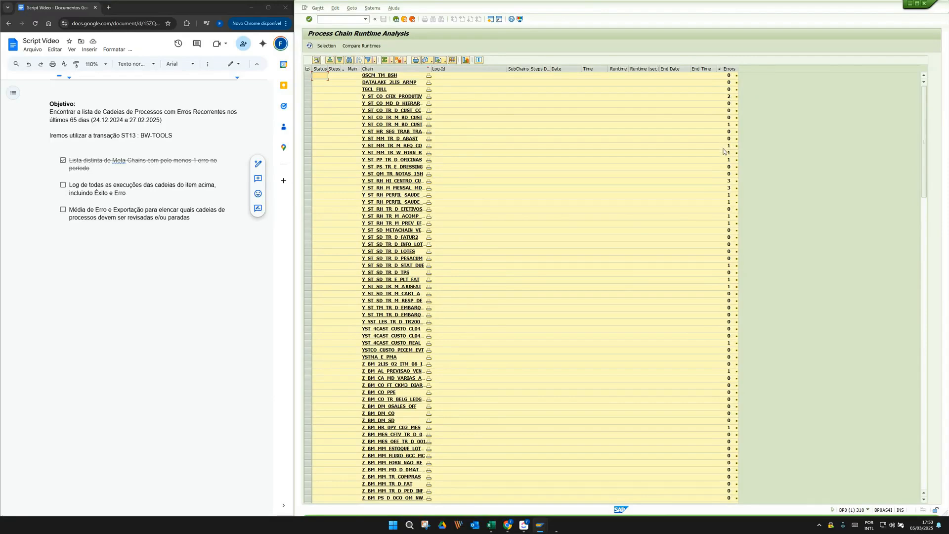
drag(428, 75, 453, 74)
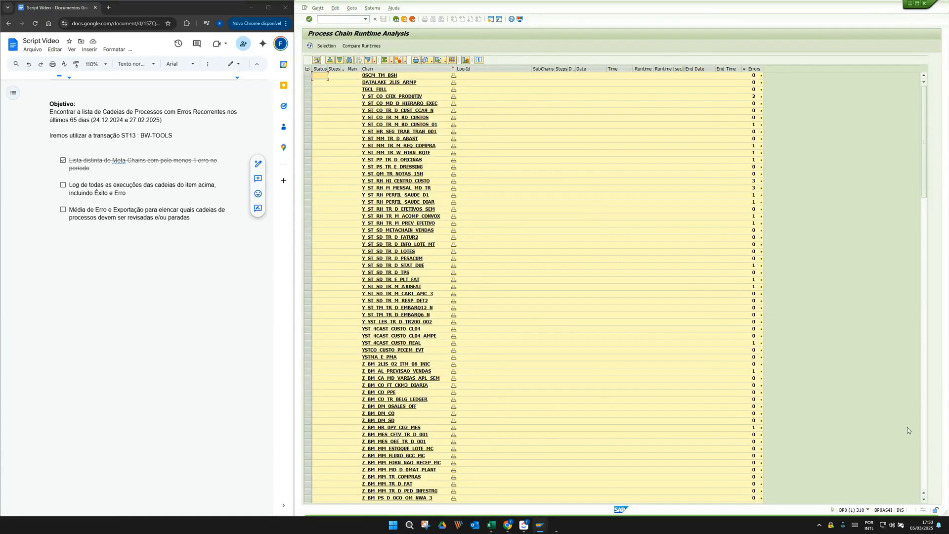
click(923, 435)
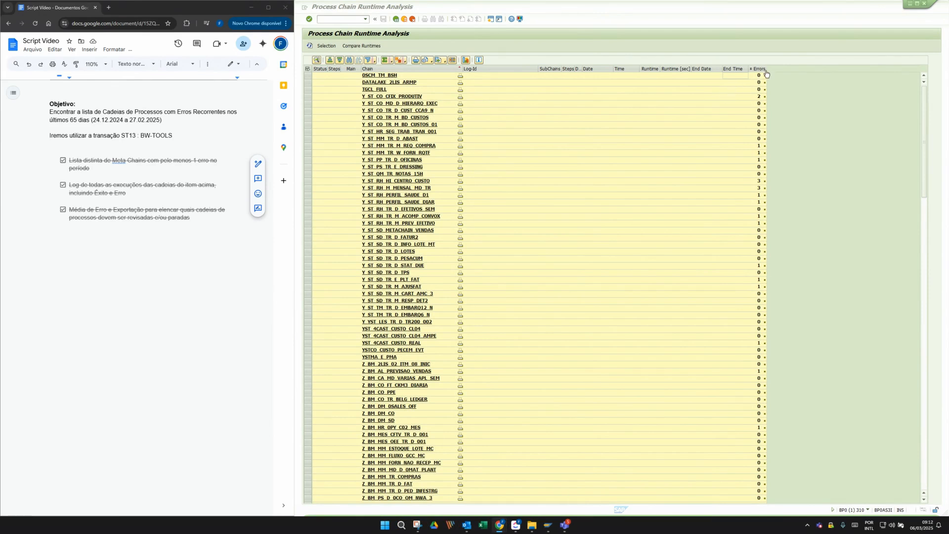
drag(767, 69, 779, 68)
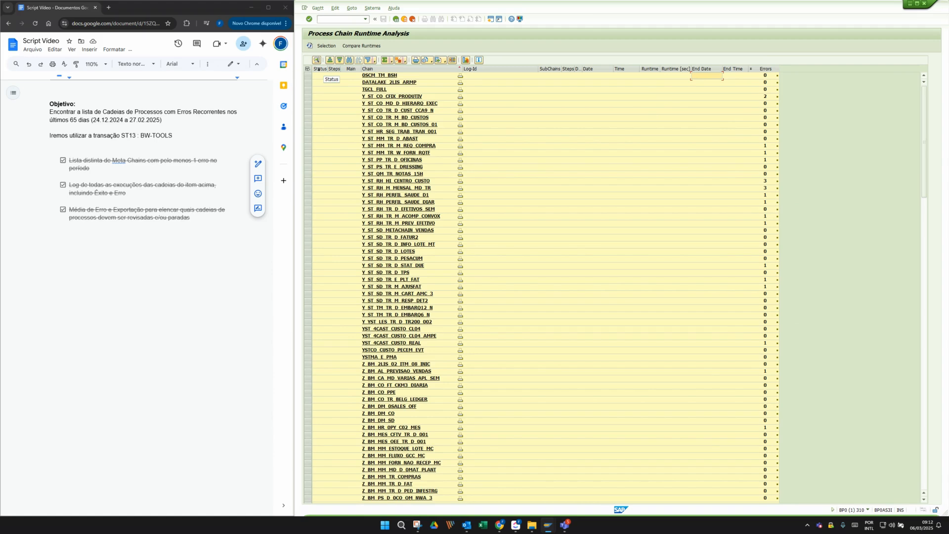
Step: Hide the Status, Steps and Main columns and all columns from Log-Id through End Time
drag(319, 70, 355, 72)
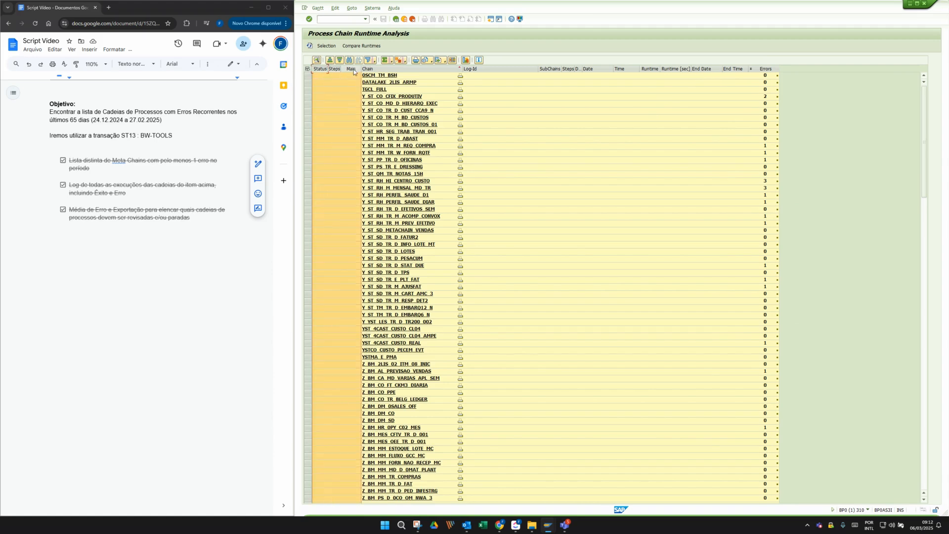
right_click(353, 71)
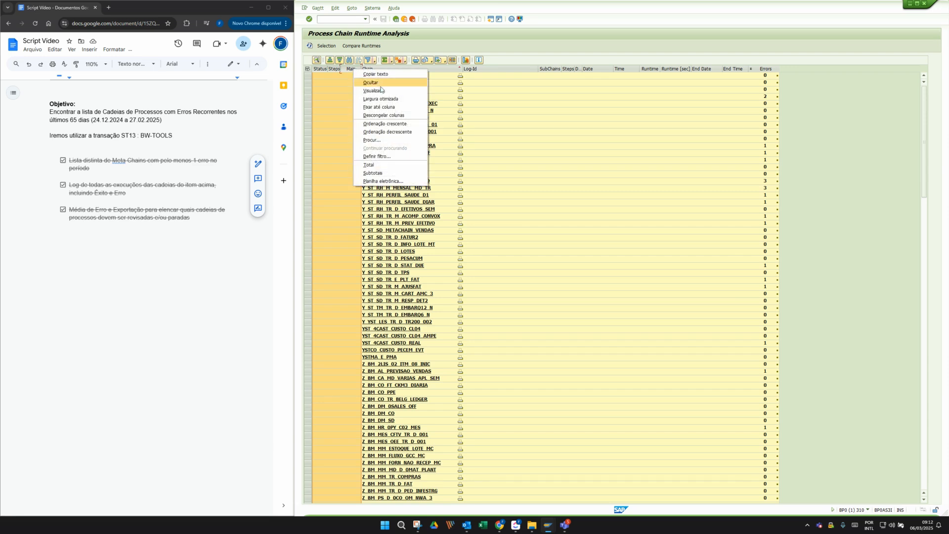
click(379, 83)
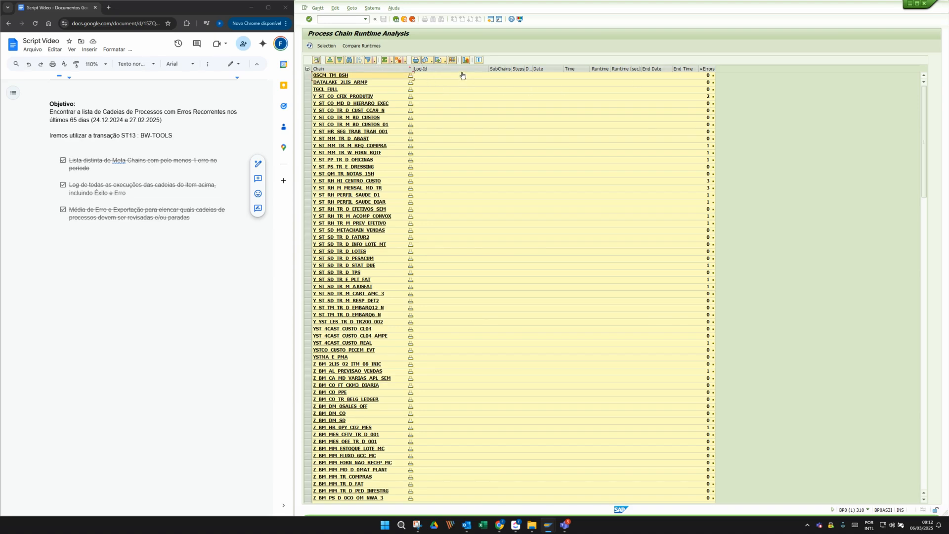
drag(445, 69, 681, 69)
right_click(685, 71)
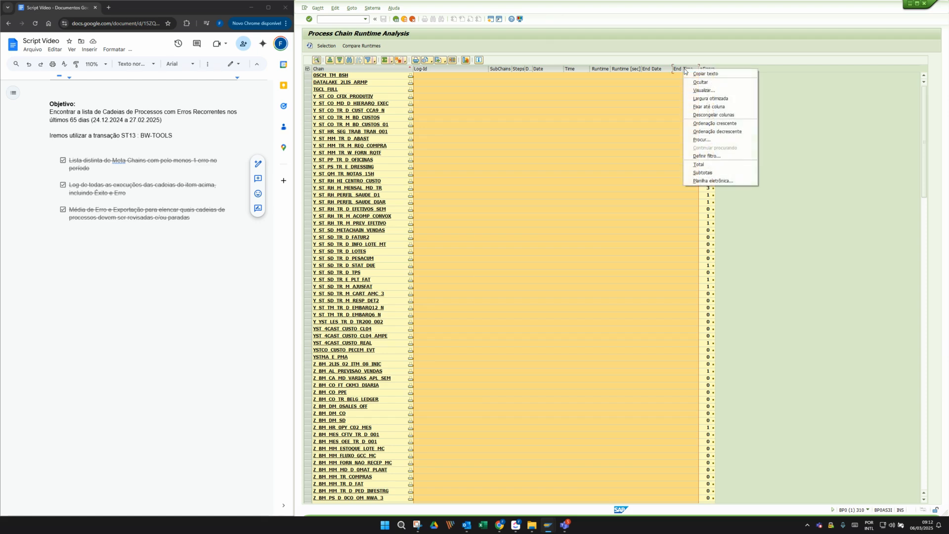
click(700, 82)
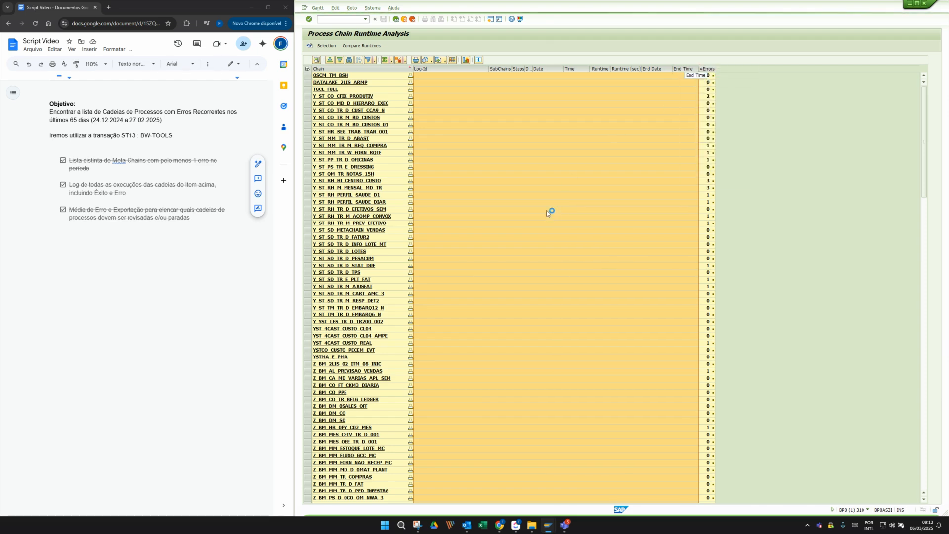
Step: Export the list in Excel Office Open XML format as Cadeias de Processos Erros recorrentes.XLSX in the Temporário folder
click(443, 61)
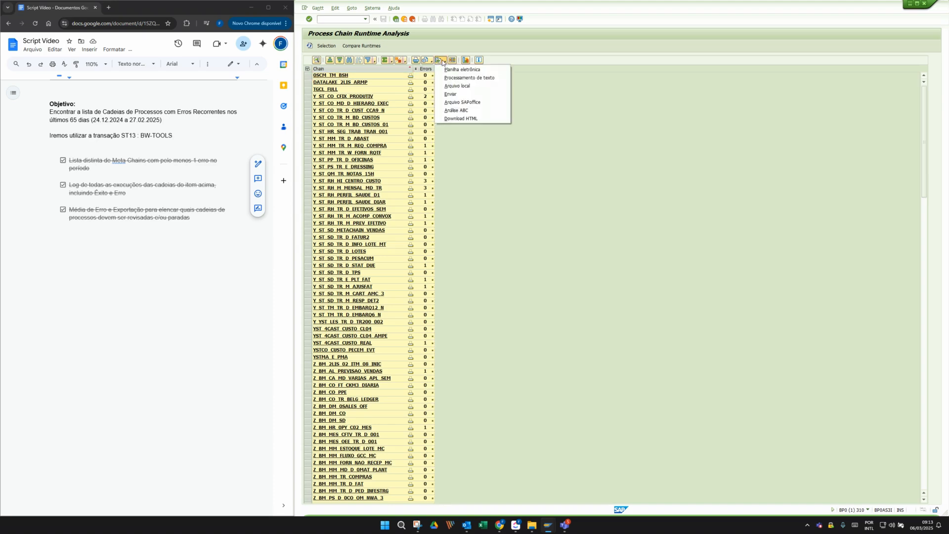
click(478, 71)
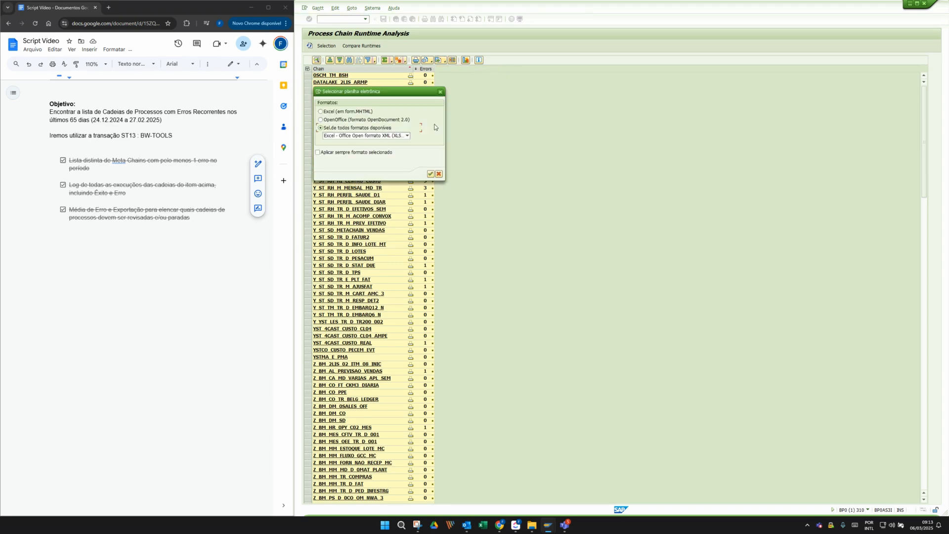
click(430, 174)
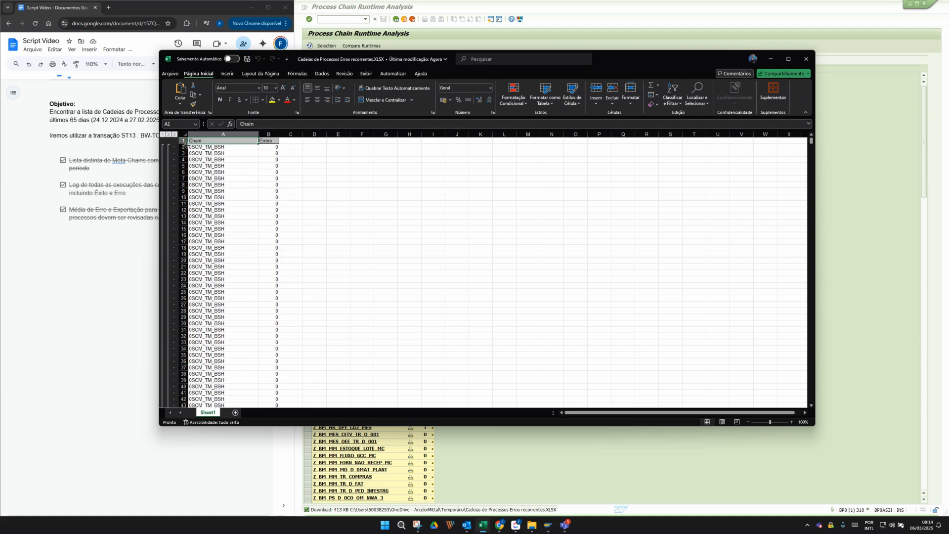
Step: Clear the row grouping outline from the exported sheet
click(321, 74)
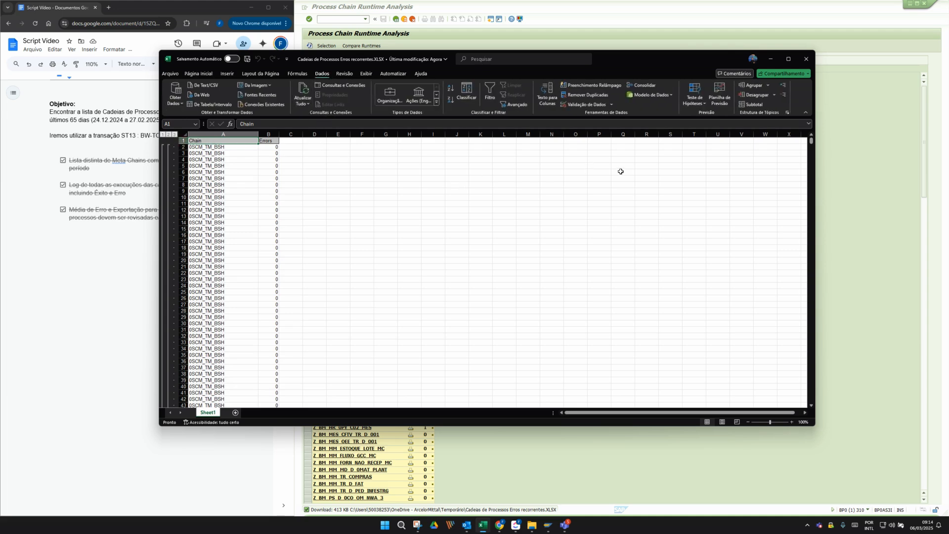
click(775, 97)
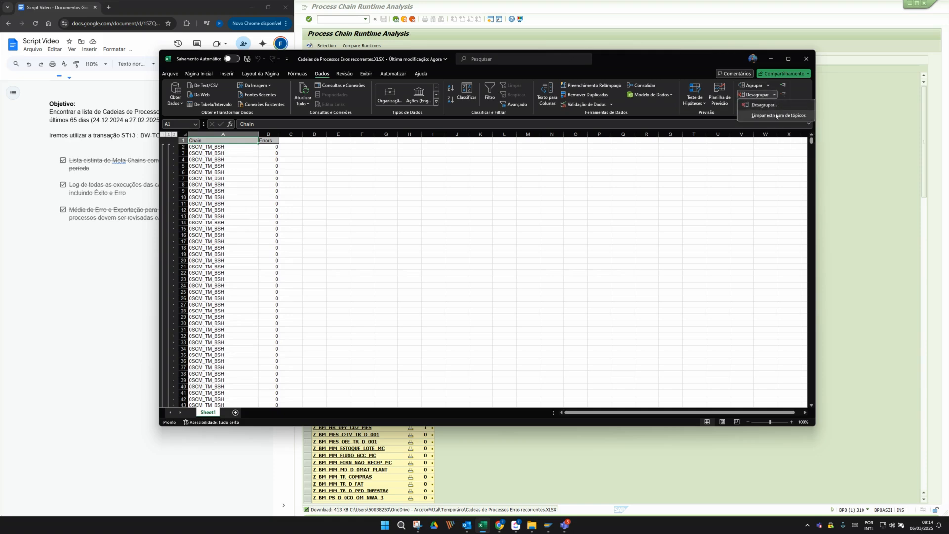
click(776, 116)
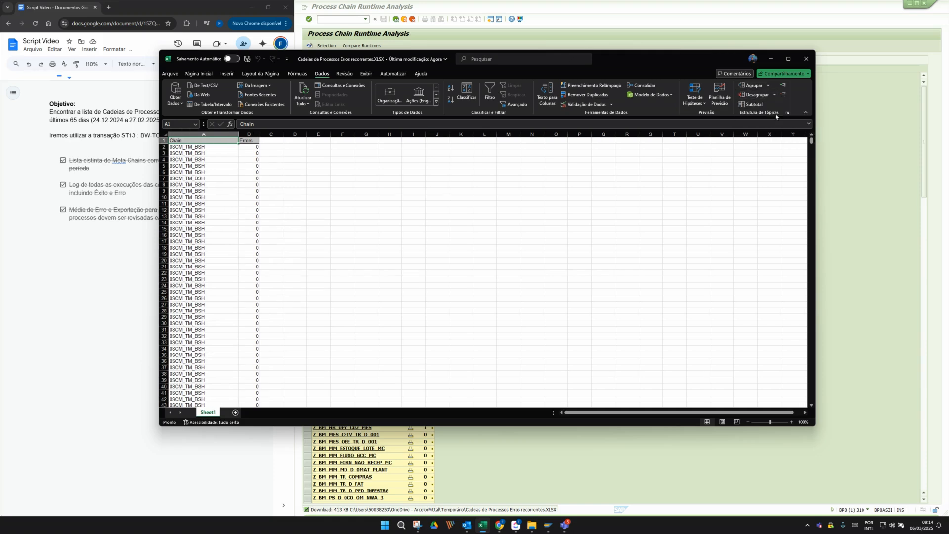
Step: Turn on filtering for the Chain and Errors columns
scroll(198, 177, down, 20)
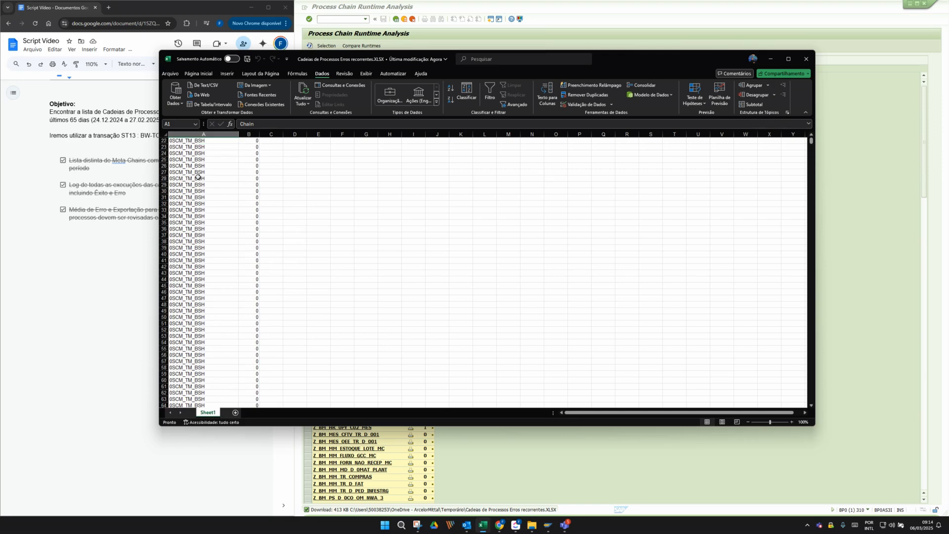
scroll(197, 177, up, 20)
drag(211, 134, 247, 134)
click(490, 92)
Step: Filter the Chain column by the yellow cell colour of the 0SCM_TM_BSH average row
click(183, 178)
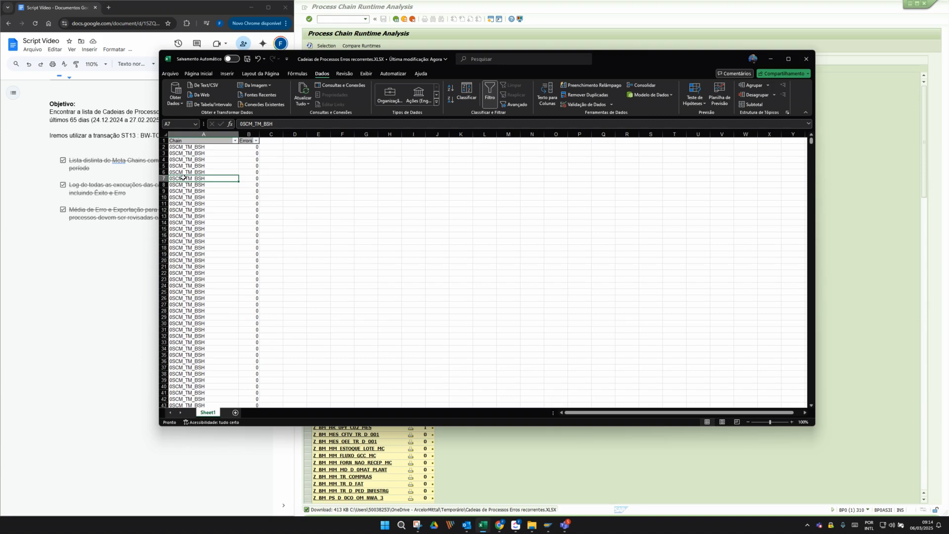
key(Page_Down)
key(Page_Down)
key(Page_Down)
key(Page_Down)
key(Page_Down)
key(Page_Down)
key(Page_Down)
key(Page_Down)
key(Page_Down)
key(Page_Down)
key(Page_Down)
key(Page_Down)
key(Page_Down)
key(Page_Down)
key(Page_Down)
key(Page_Down)
key(Page_Down)
key(Page_Down)
key(Page_Down)
key(Page_Down)
key(Page_Down)
key(Page_Down)
key(Page_Down)
key(Page_Down)
key(Page_Down)
key(Page_Down)
key(Page_Down)
key(Page_Down)
key(Page_Down)
key(Page_Down)
key(Page_Down)
key(Page_Down)
key(Page_Down)
key(Page_Down)
key(Page_Down)
key(Page_Down)
key(Page_Down)
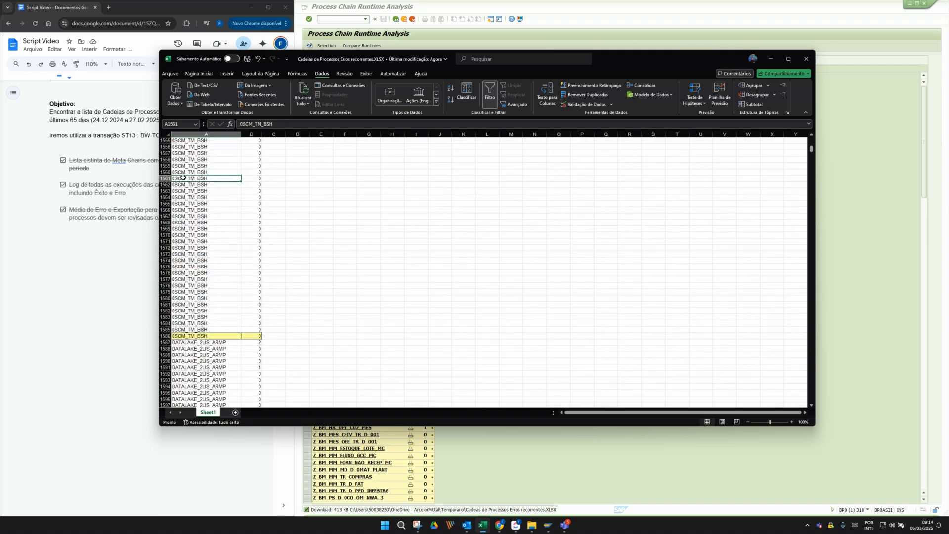
click(206, 336)
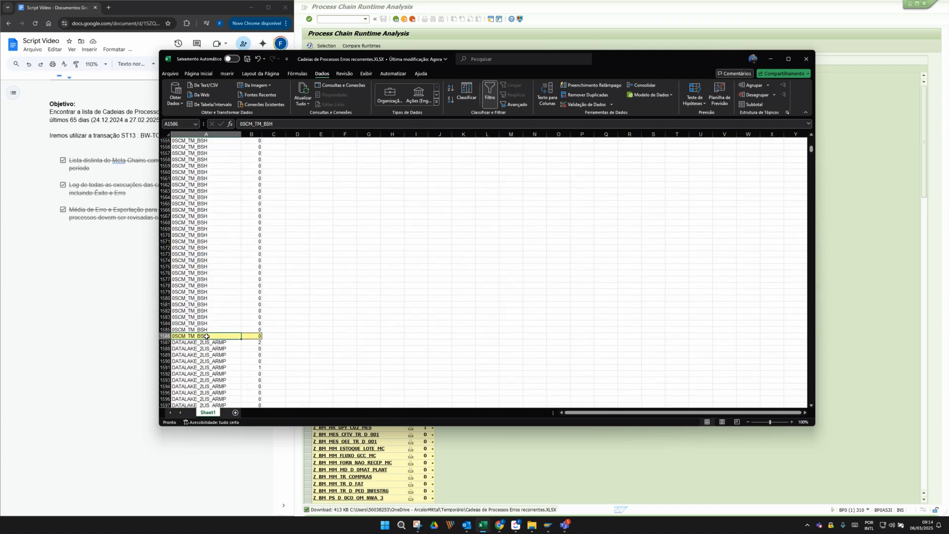
right_click(206, 337)
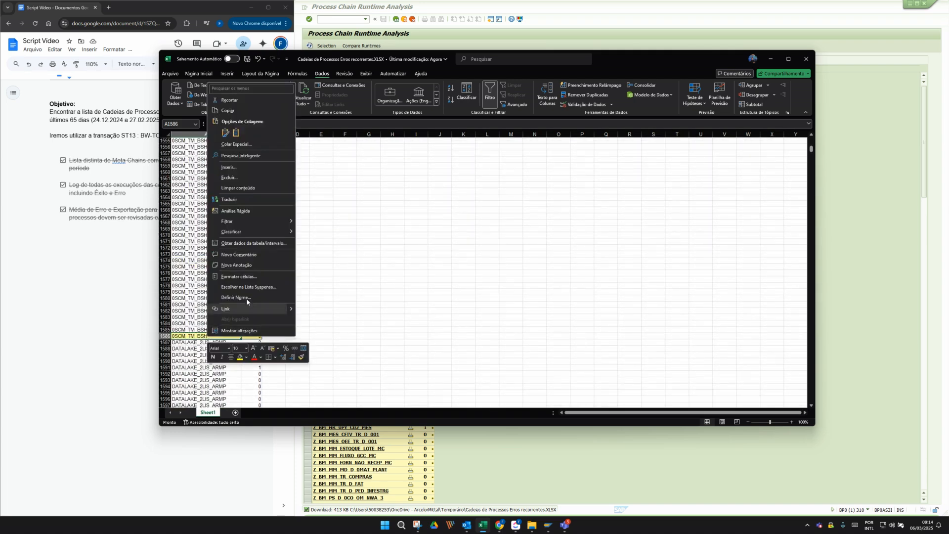
mouse_move(250, 224)
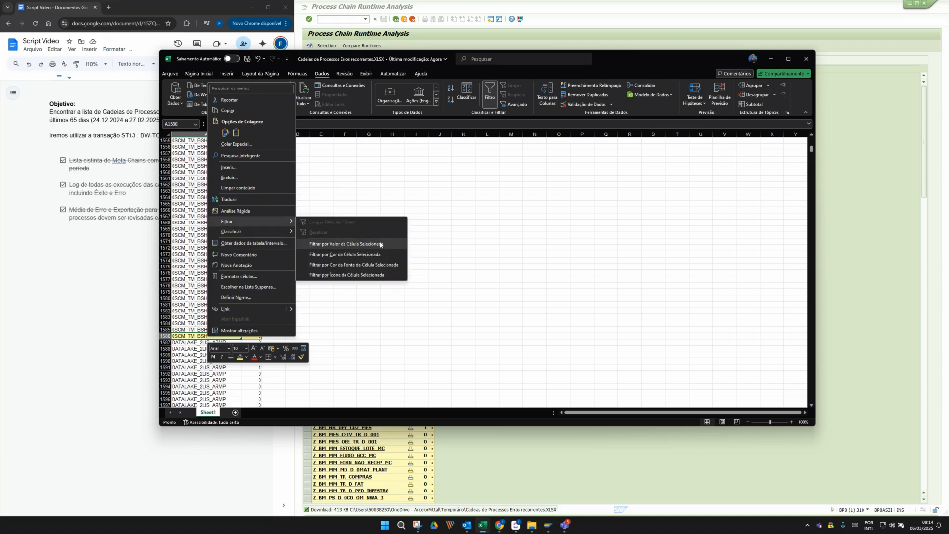
click(355, 254)
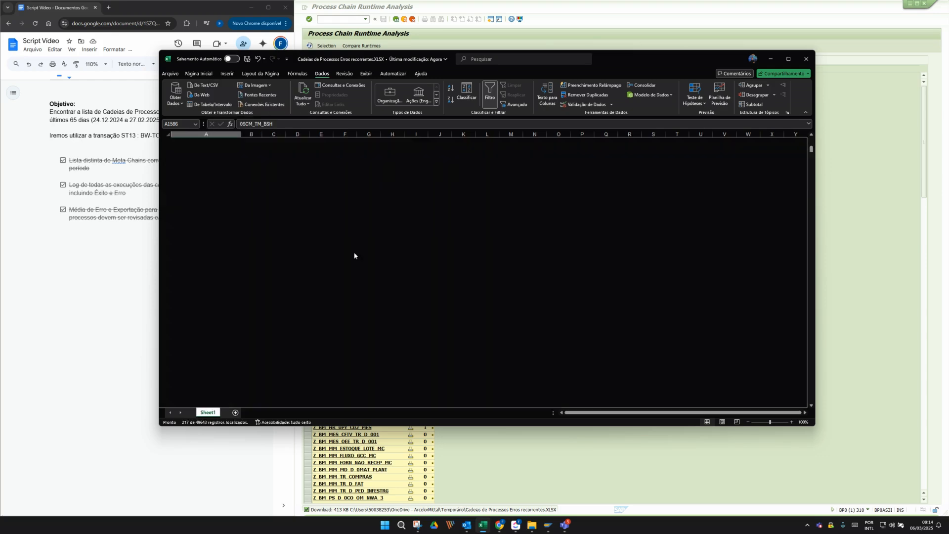
Step: Fit the widths of the Chain and Errors columns to their contents in the filtered list
double_click(241, 134)
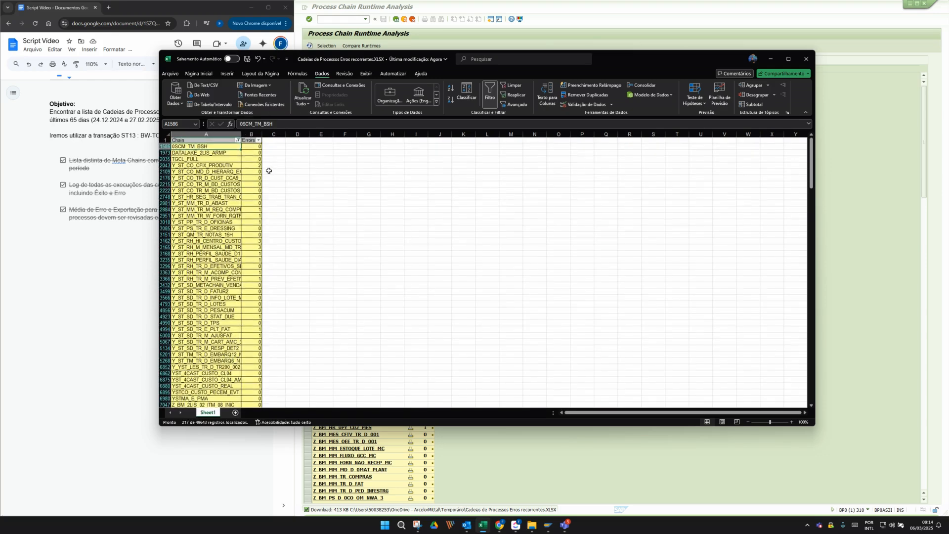
scroll(262, 134, up, 1)
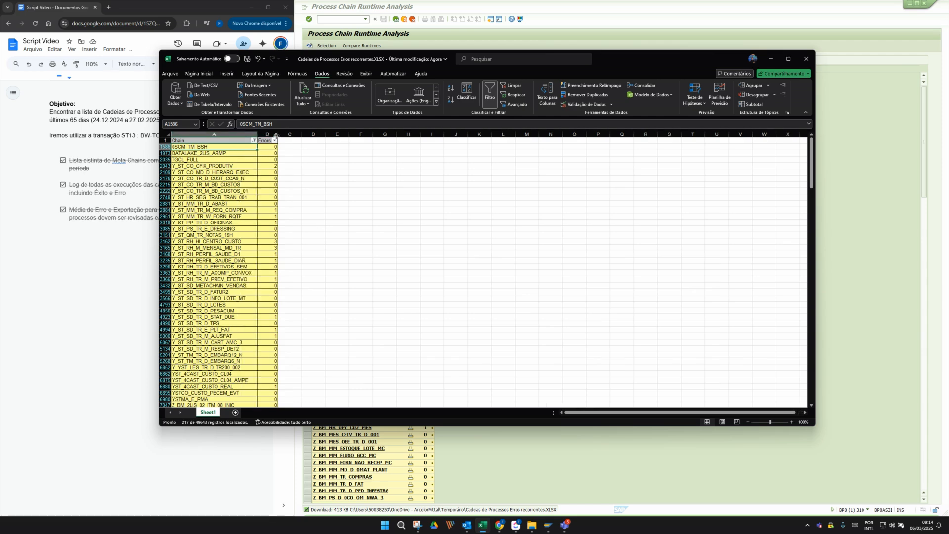
double_click(276, 136)
Step: Filter the Errors column to exclude the value 0
click(270, 147)
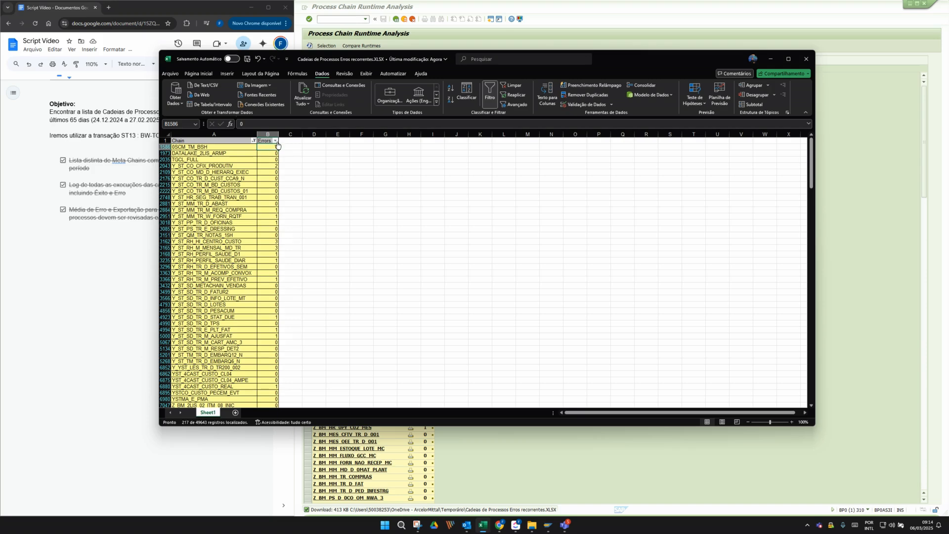
click(275, 141)
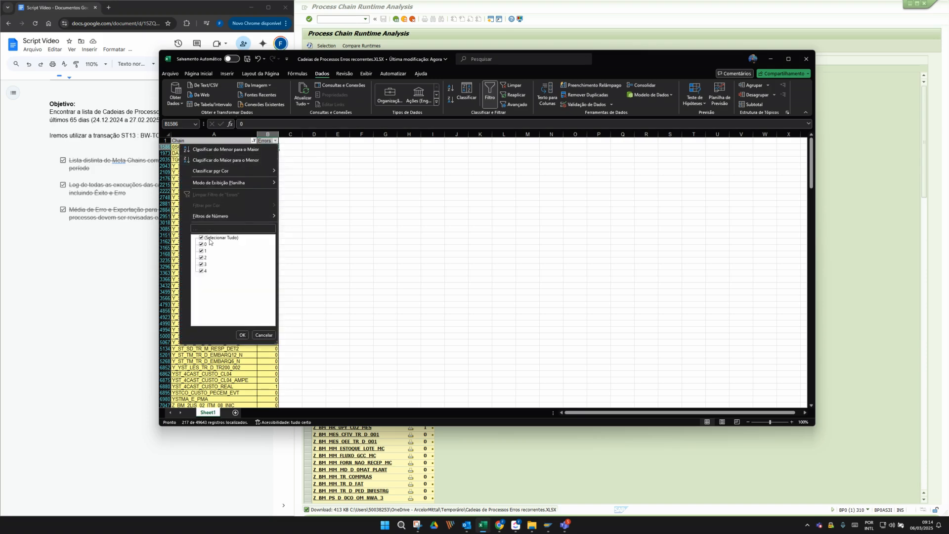
click(201, 244)
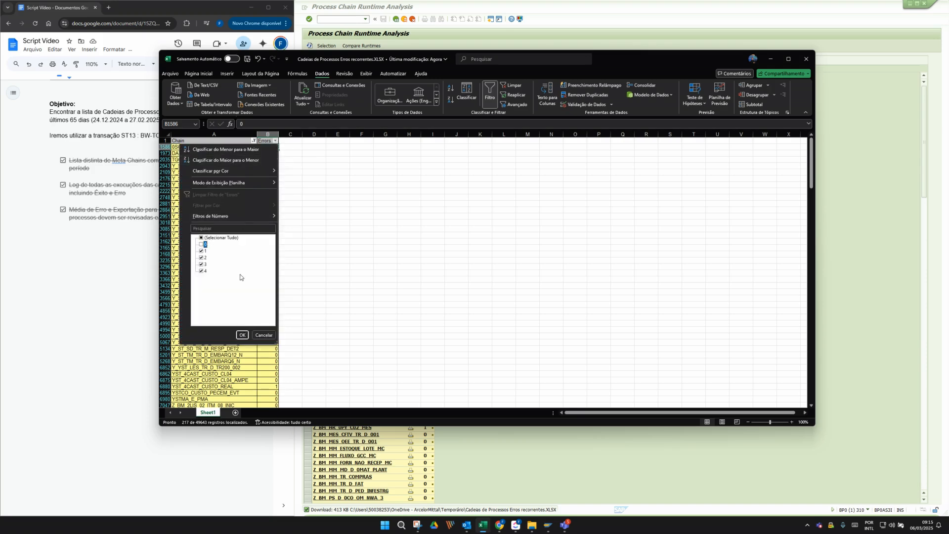
click(242, 335)
Step: Copy the filtered Chain and Errors rows with their headers to cell A1 of a new sheet
click(205, 141)
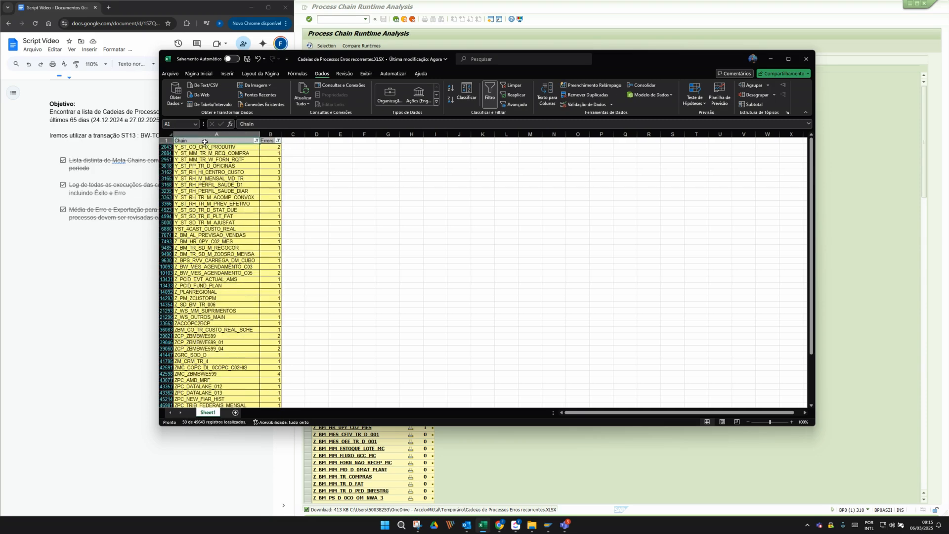
key(ctrl+shift+Right)
key(ctrl+shift+Down)
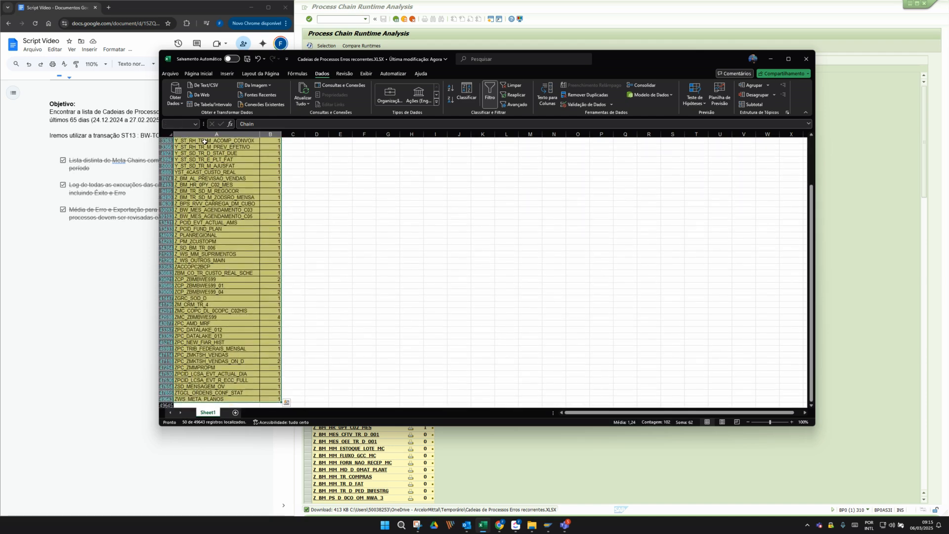
key(ctrl+c)
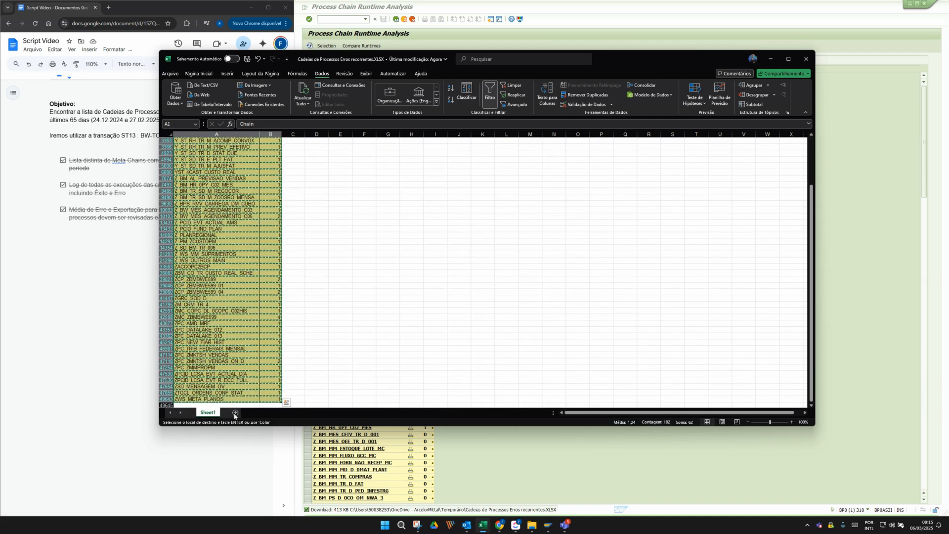
key(shift+F11)
click(190, 159)
click(182, 146)
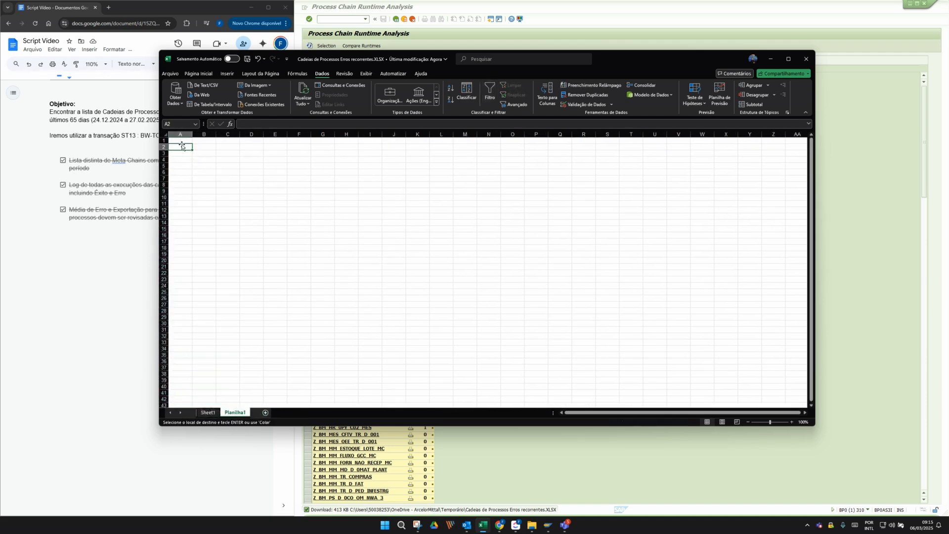
click(181, 141)
key(ctrl+v)
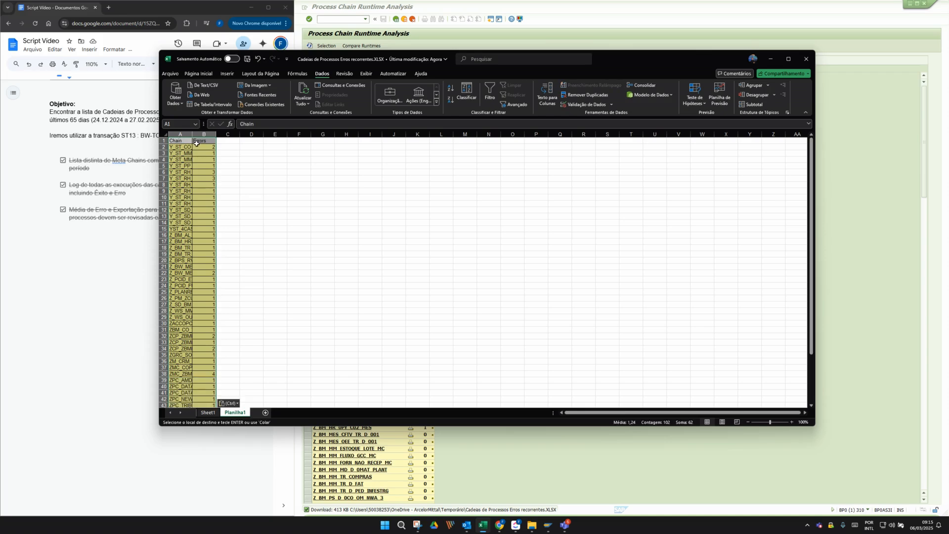
Step: Widen the Chain column to fit its names and narrow the Errors column in the new sheet
double_click(193, 135)
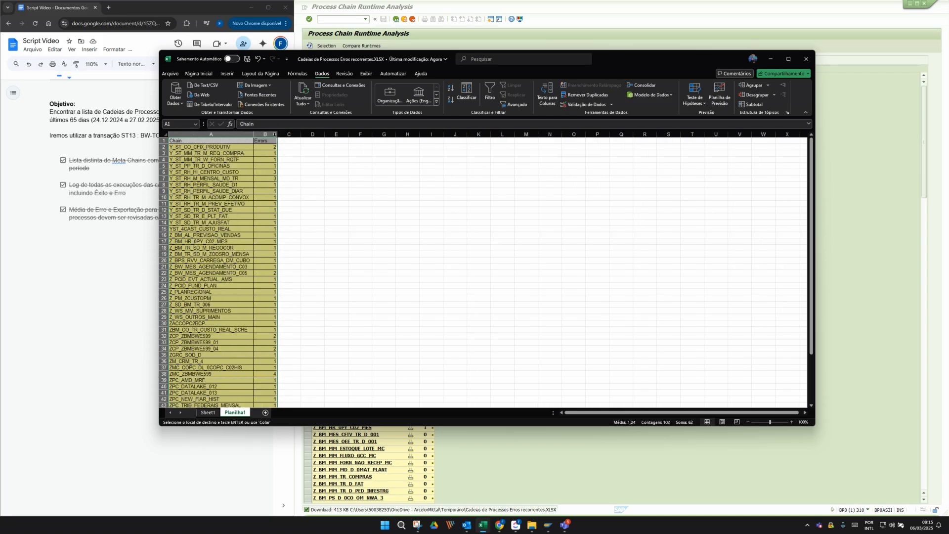
double_click(277, 135)
click(243, 135)
drag(257, 135, 262, 135)
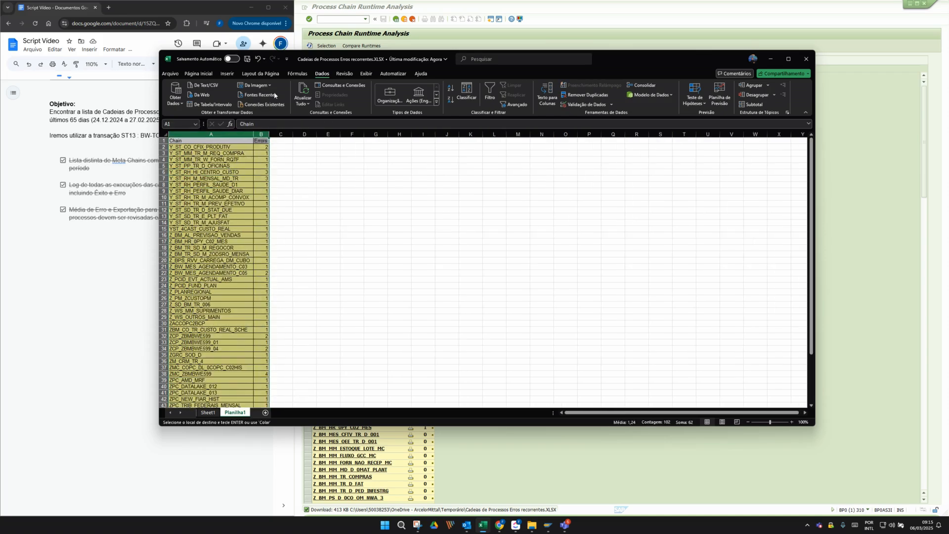
Step: Sort the copied list by Errors from largest to smallest, treating the first row as headers
click(467, 92)
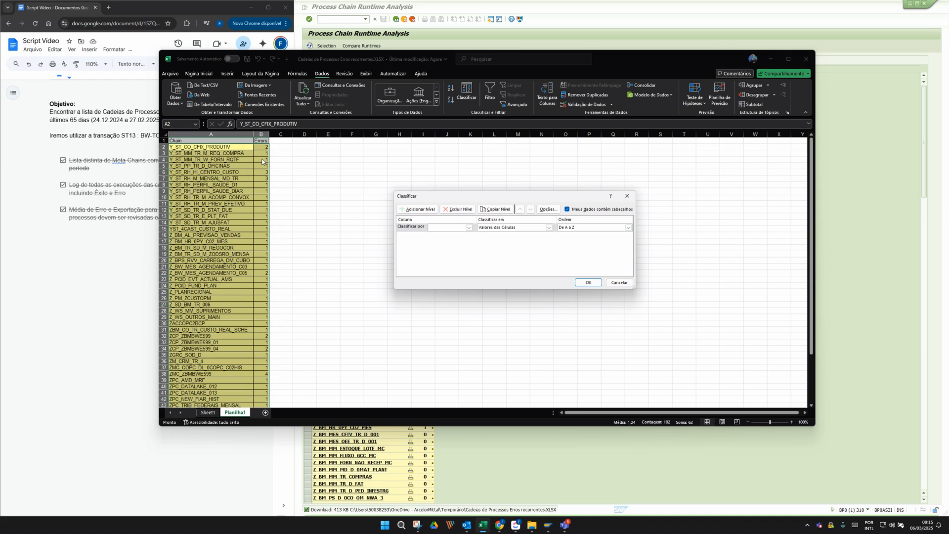
click(463, 228)
click(451, 239)
click(579, 228)
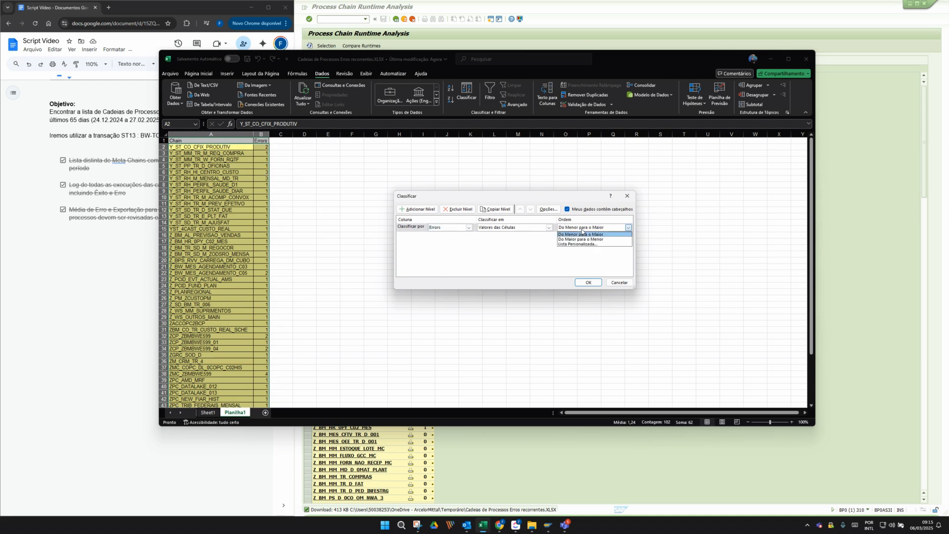
click(585, 241)
click(589, 283)
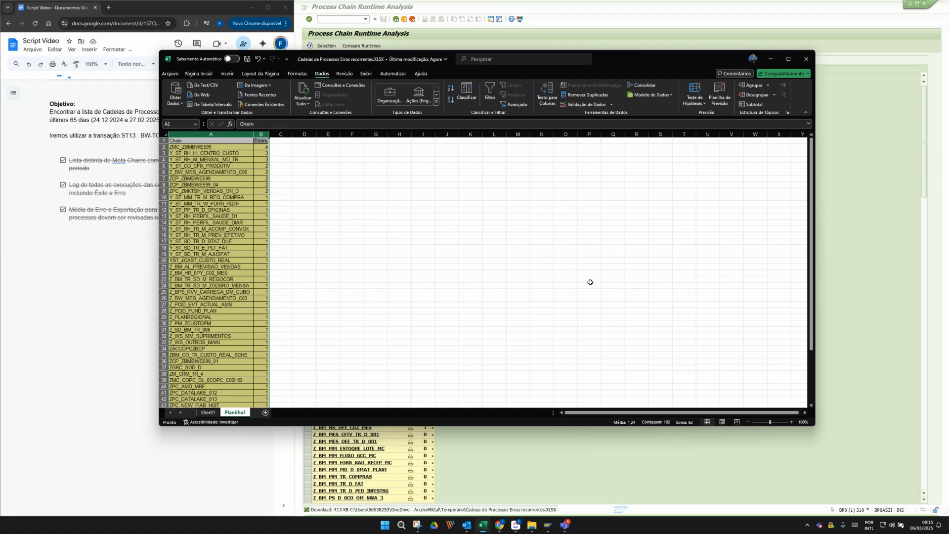
click(230, 157)
click(260, 149)
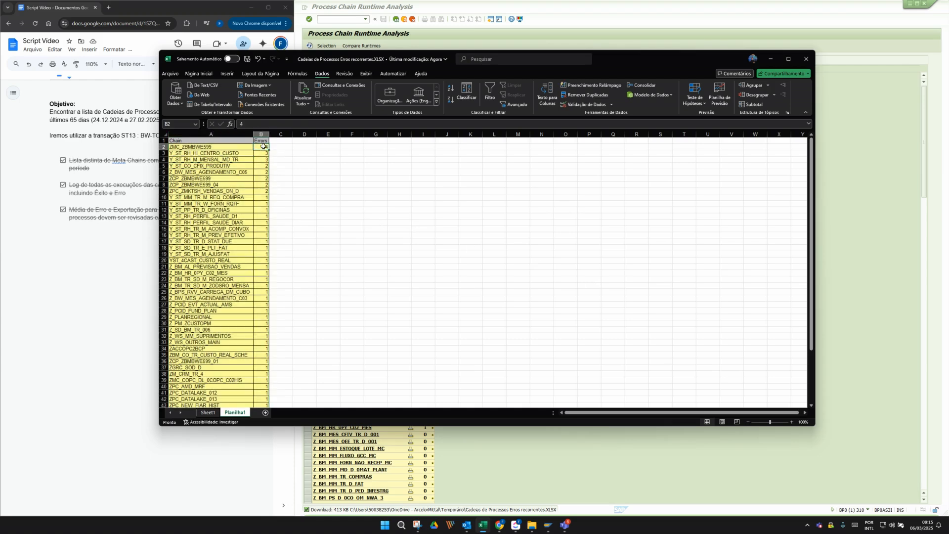